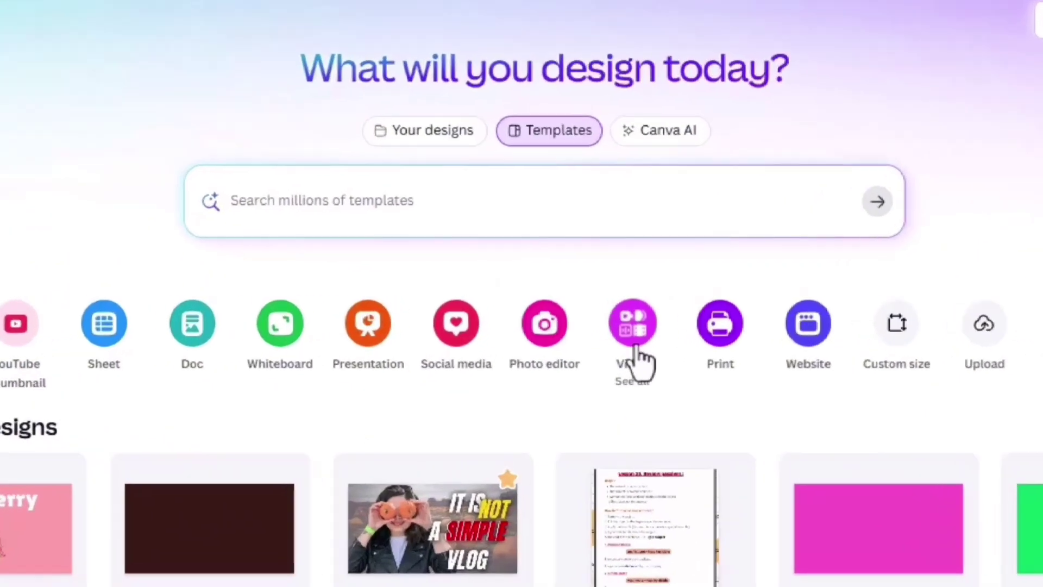
Start a new video design from the Canva home page's Video option.
left_click(603, 333)
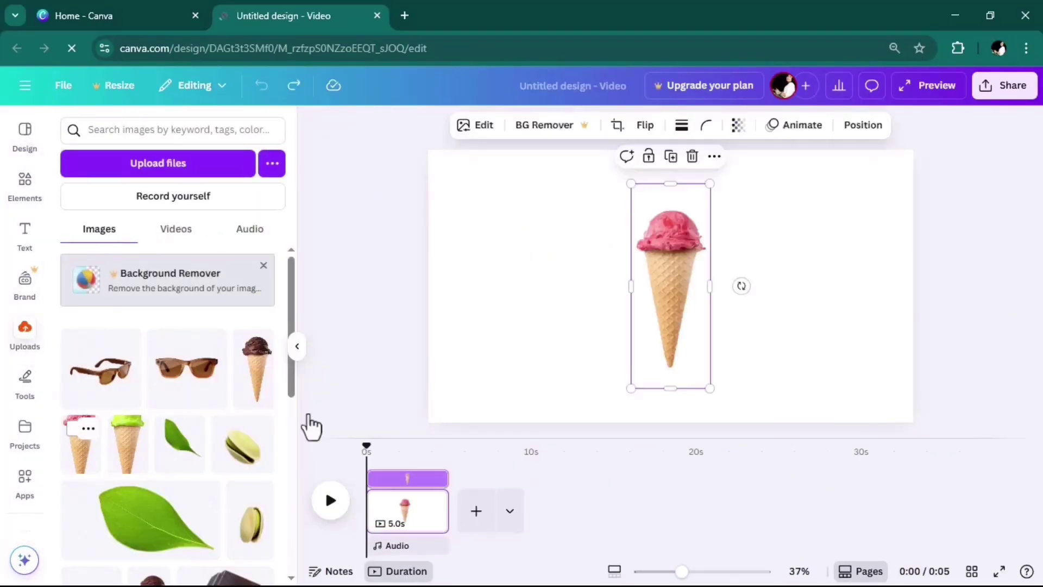
Enlarge the ice-cream cone image, move it lower, and tilt it slightly clockwise.
left_click_drag(628, 387, 565, 543)
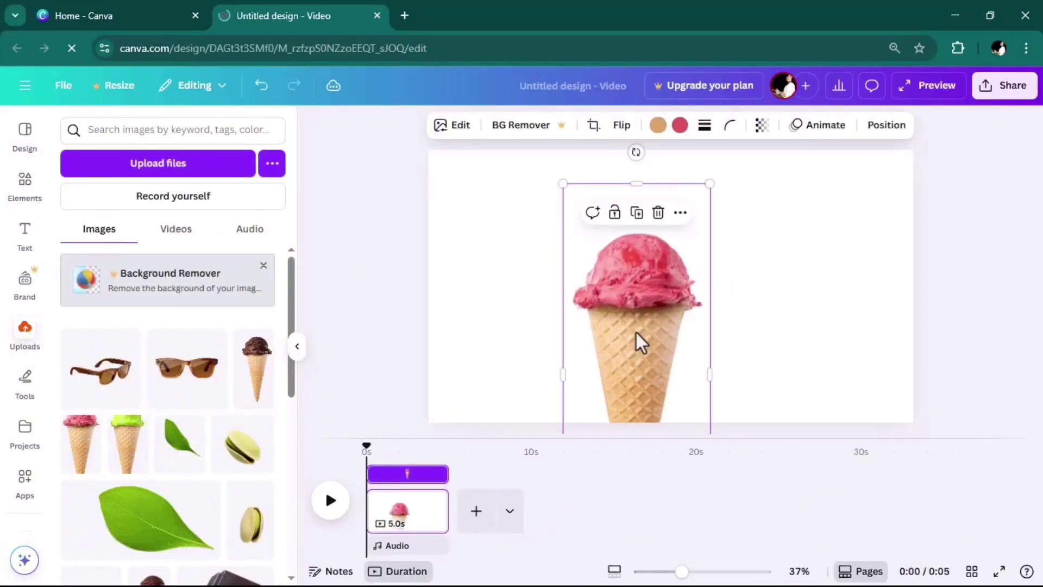
left_click_drag(659, 203, 659, 224)
left_click_drag(545, 187, 571, 182)
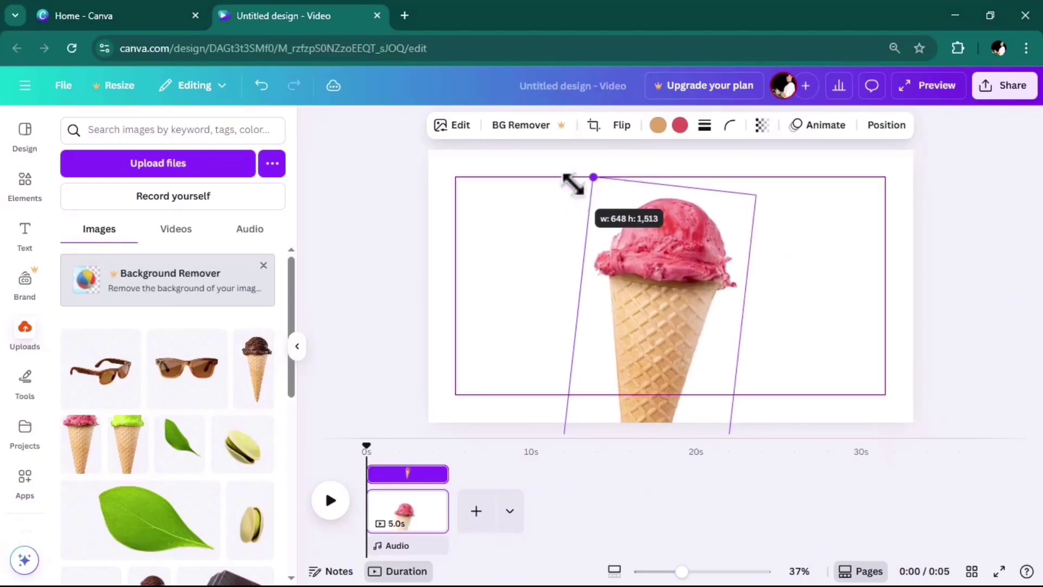
left_click(657, 290)
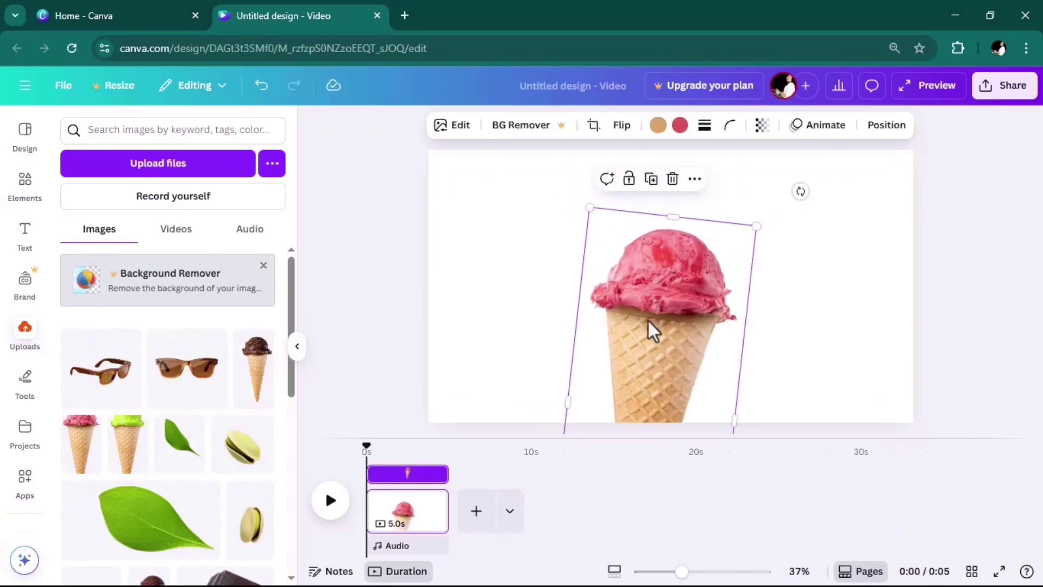
Set the page background colour to light pink #FFAAA5.
left_click(503, 206)
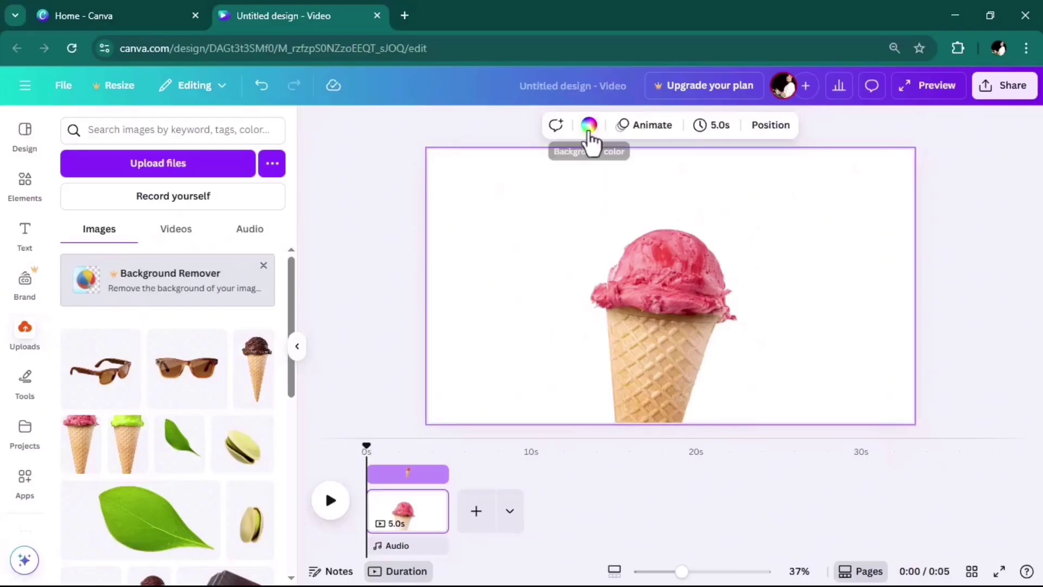
left_click(588, 126)
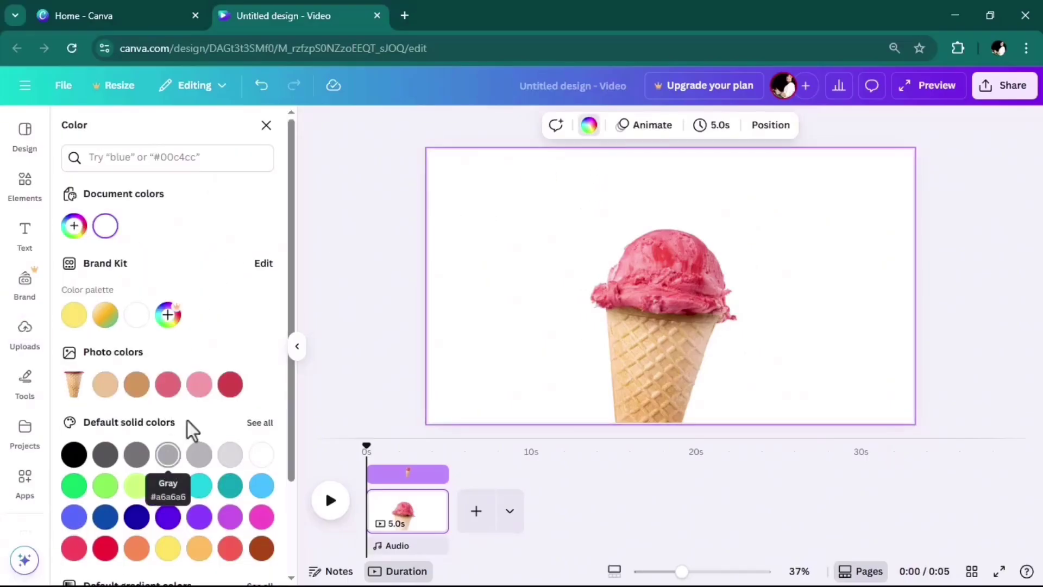
left_click(200, 384)
left_click(74, 226)
left_click(141, 293)
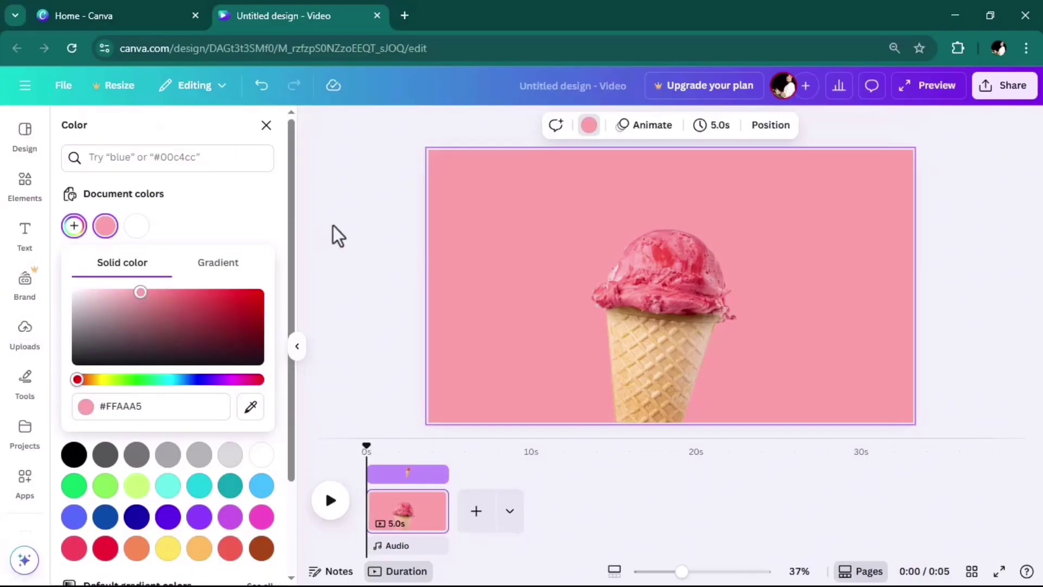
left_click(22, 239)
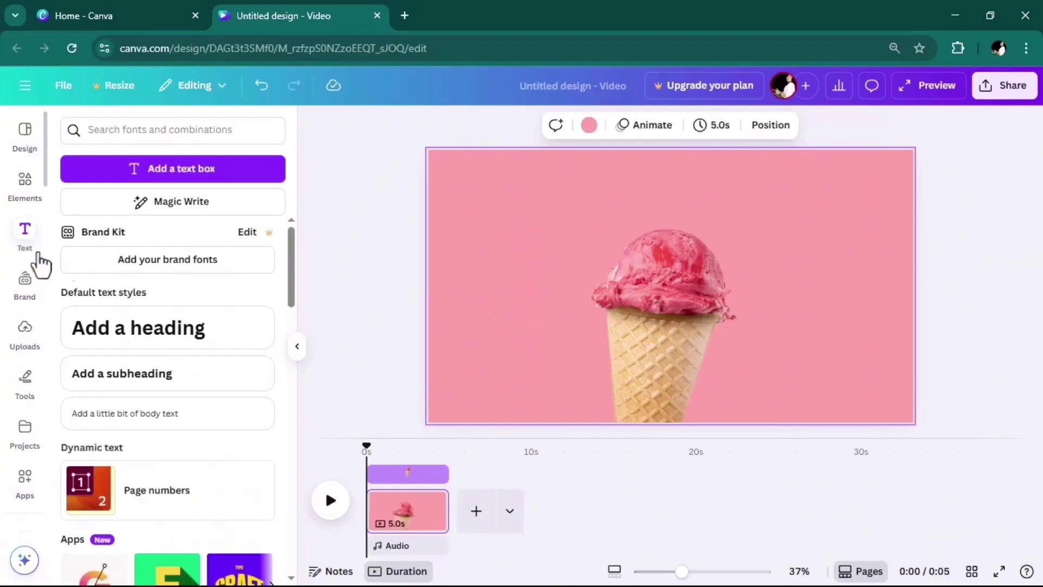
Add a 'Strawberry' heading, then enlarge it and move it to the top centre.
left_click(152, 328)
type("S")
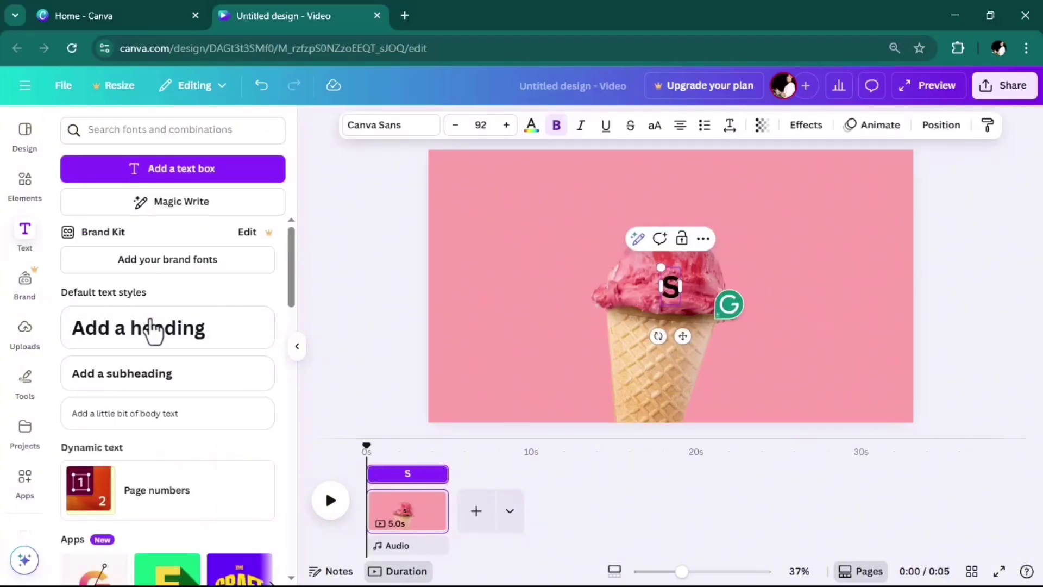
type("trawberry")
left_click_drag(683, 336, 679, 245)
left_click_drag(586, 214, 480, 234)
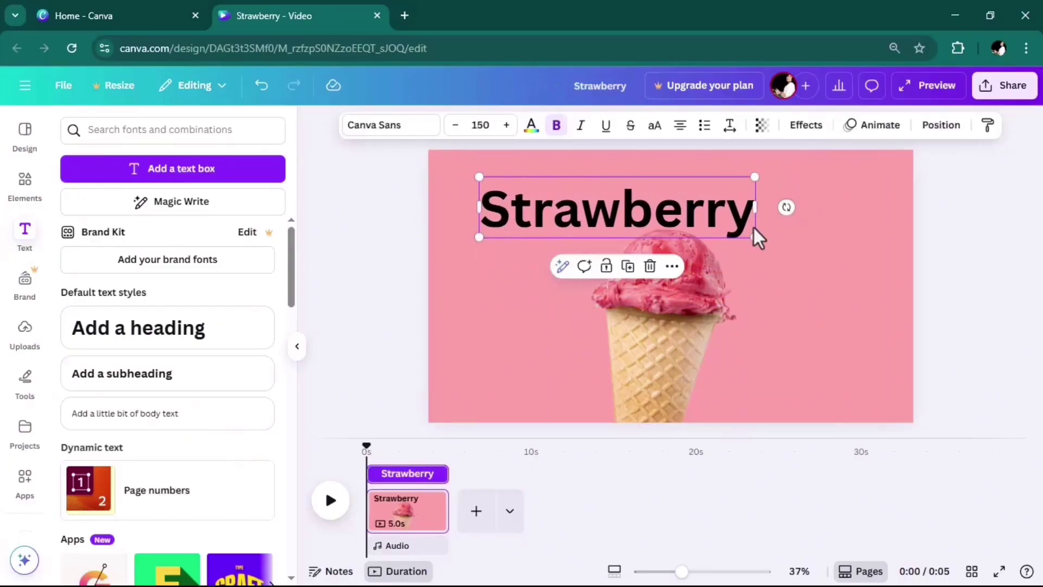
left_click_drag(756, 234, 803, 248)
left_click_drag(662, 216, 670, 179)
Make the Strawberry heading white in Lilita One and widen it across the page.
left_click(531, 125)
left_click(273, 459)
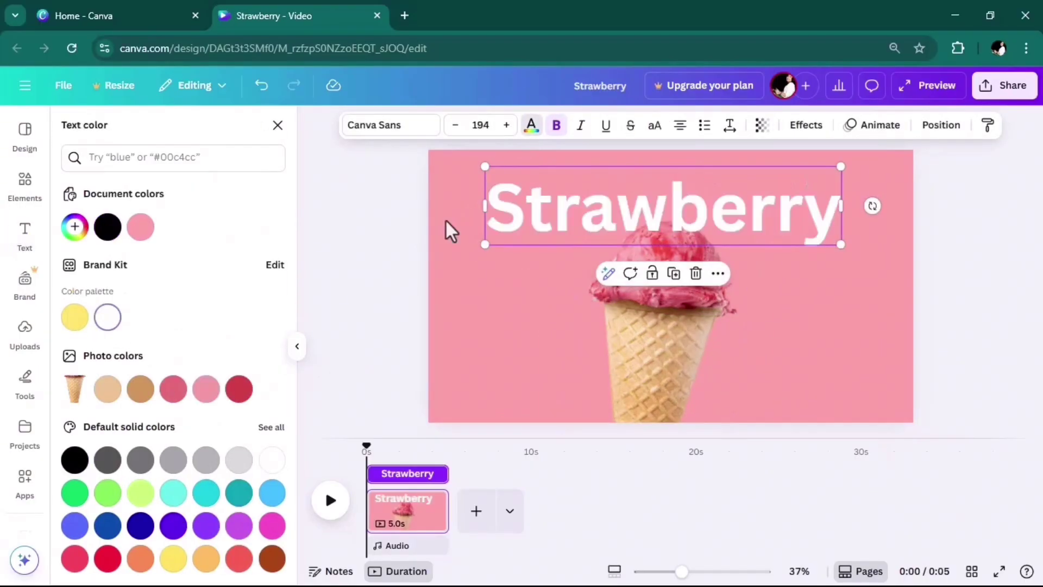
left_click(429, 128)
left_click(159, 528)
left_click_drag(496, 245, 470, 247)
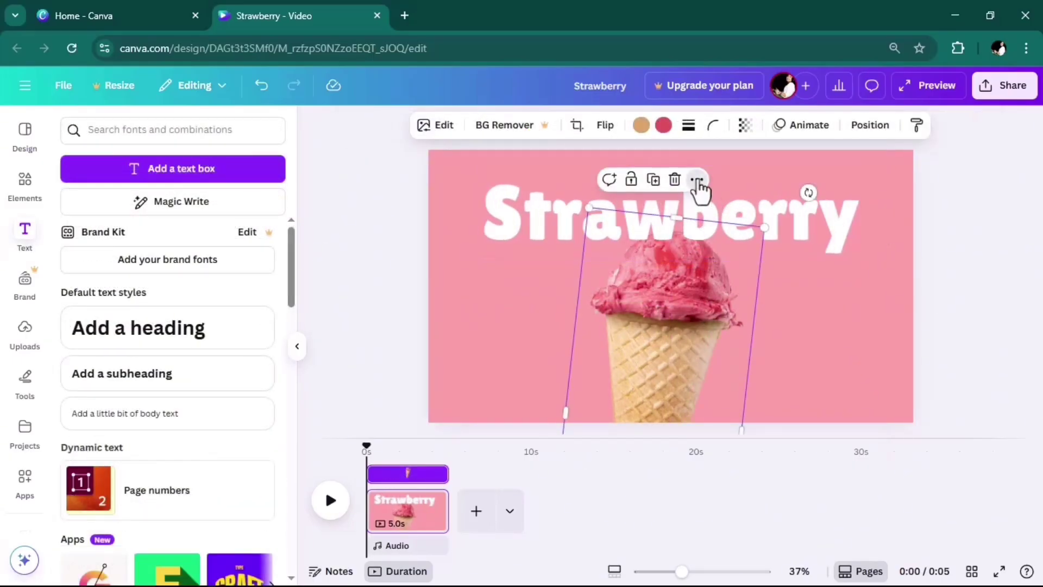
In the layers list, move the ice-cream cone in front of the heading.
left_click(697, 181)
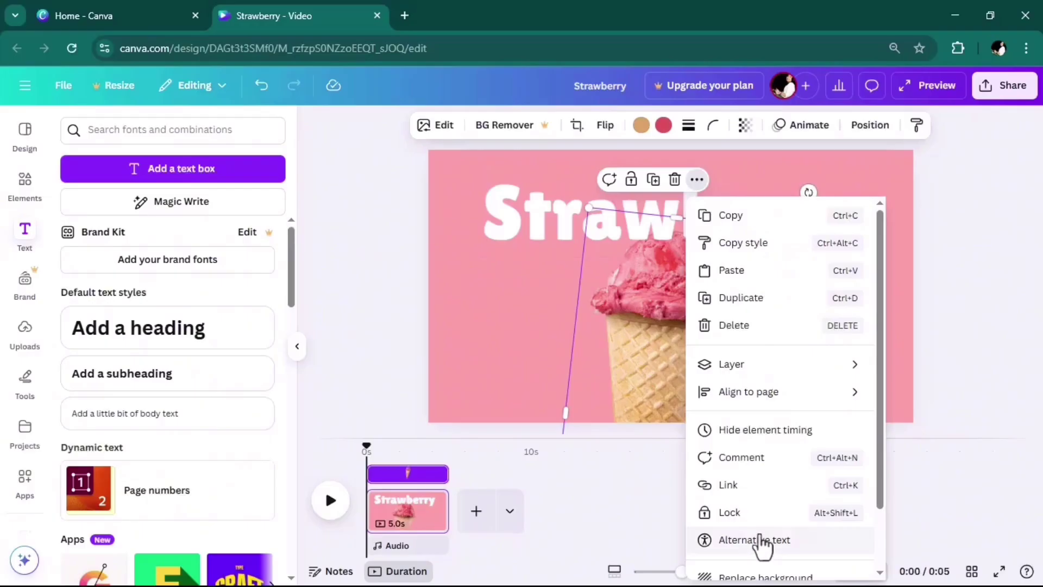
mouse_move(737, 382)
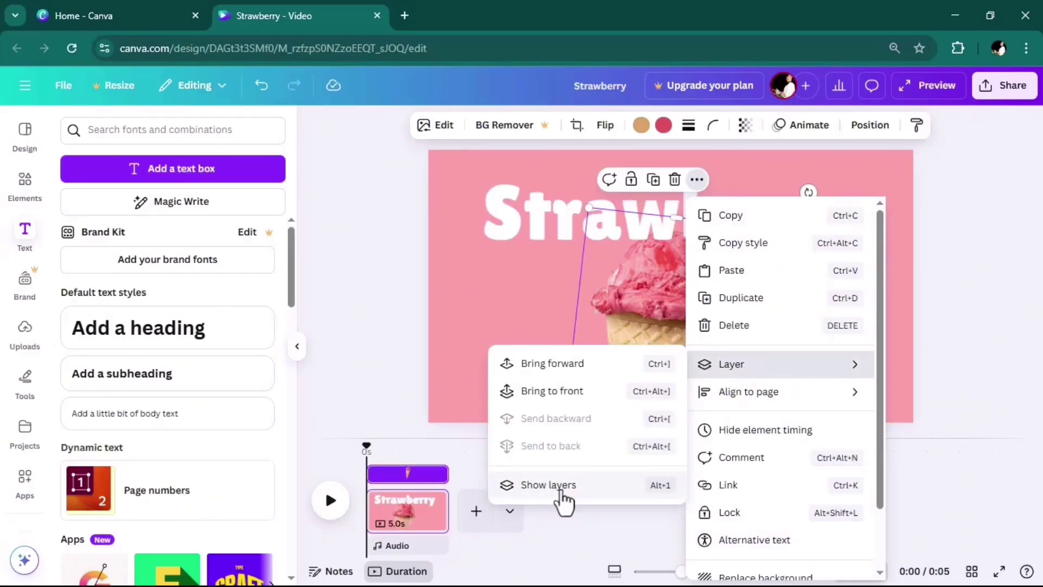
left_click(562, 492)
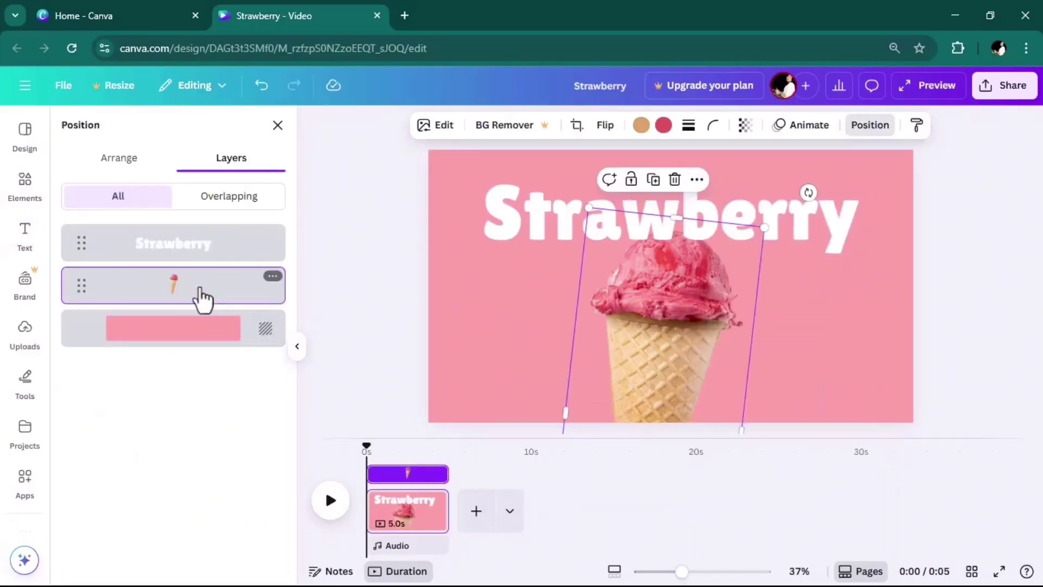
left_click_drag(203, 297, 197, 239)
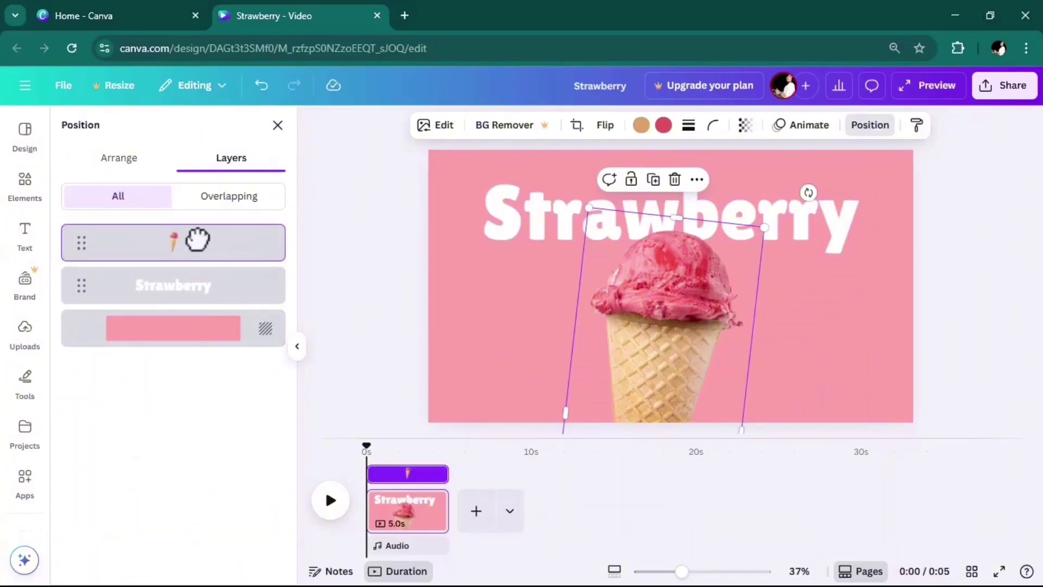
left_click(181, 331)
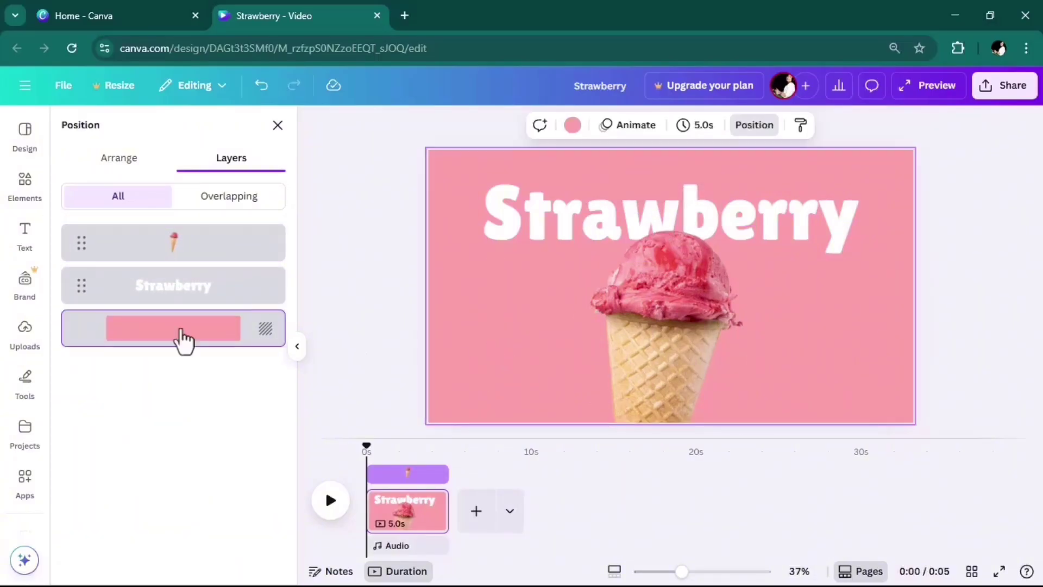
left_click(28, 247)
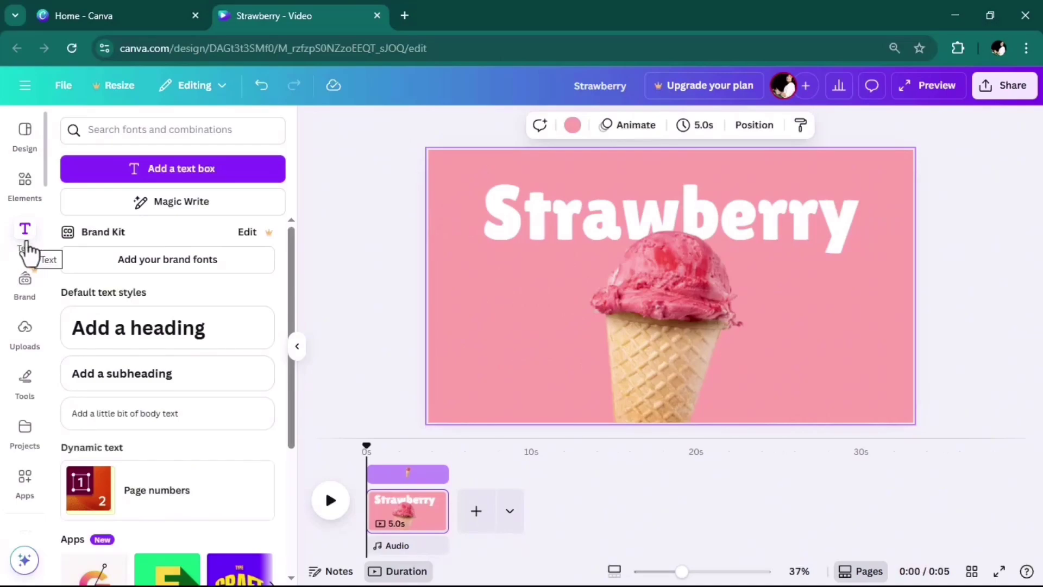
Add a subheading caption 'Sweet, Chill, Irresistible.' plus pasted lines, set in Roboto.
left_click(147, 380)
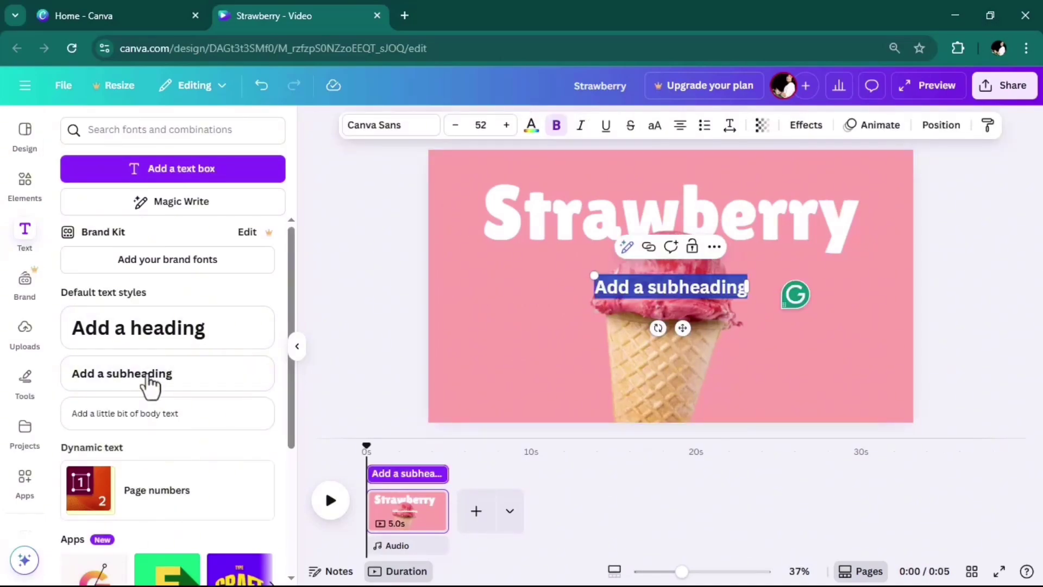
type("Swee")
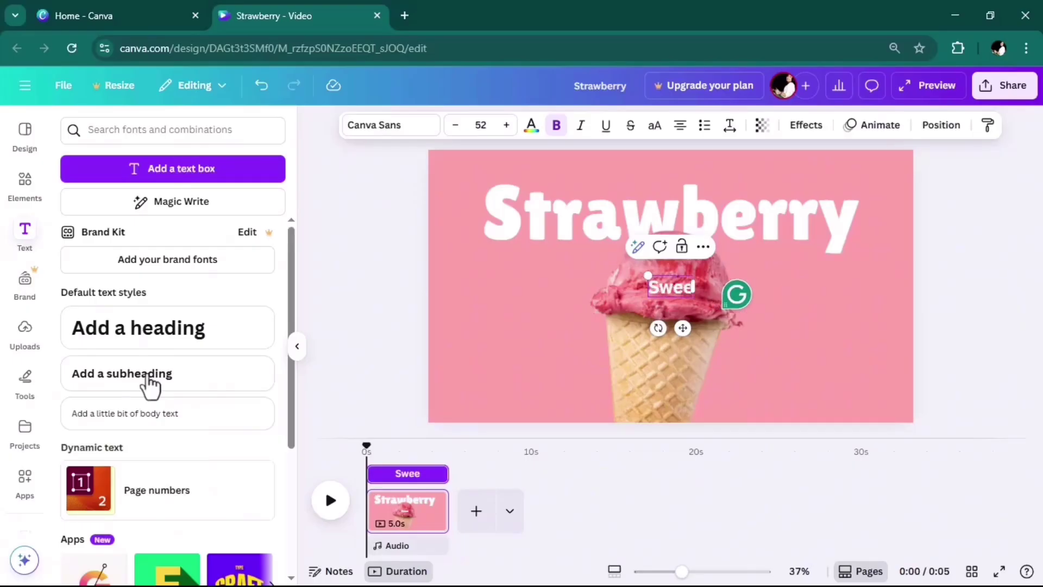
type("t, Chill, Irresistible.")
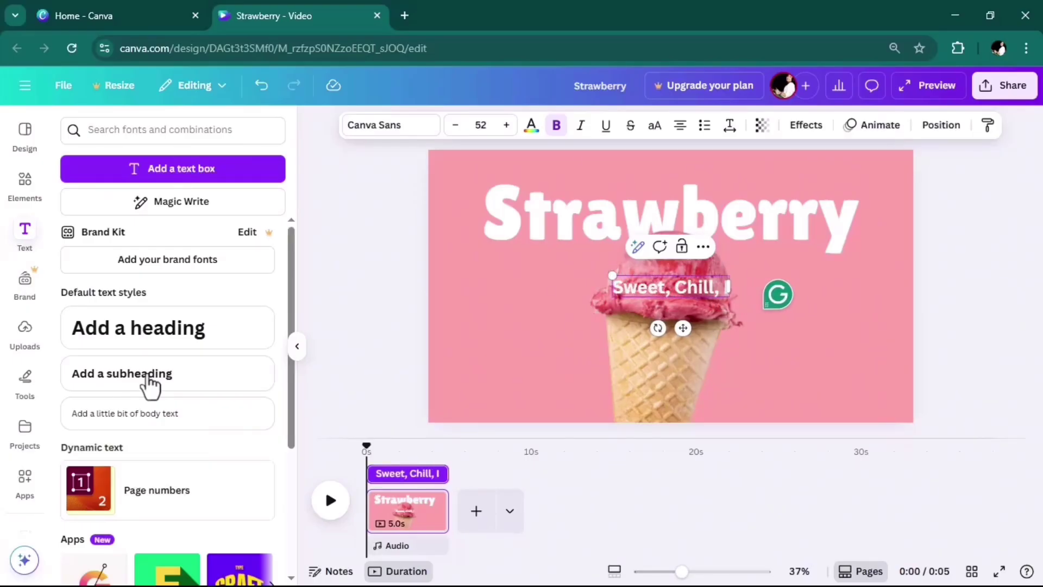
type("Creamy swirl of our Strawberry Ice Cream made to melt hearts. Not just in the sun.")
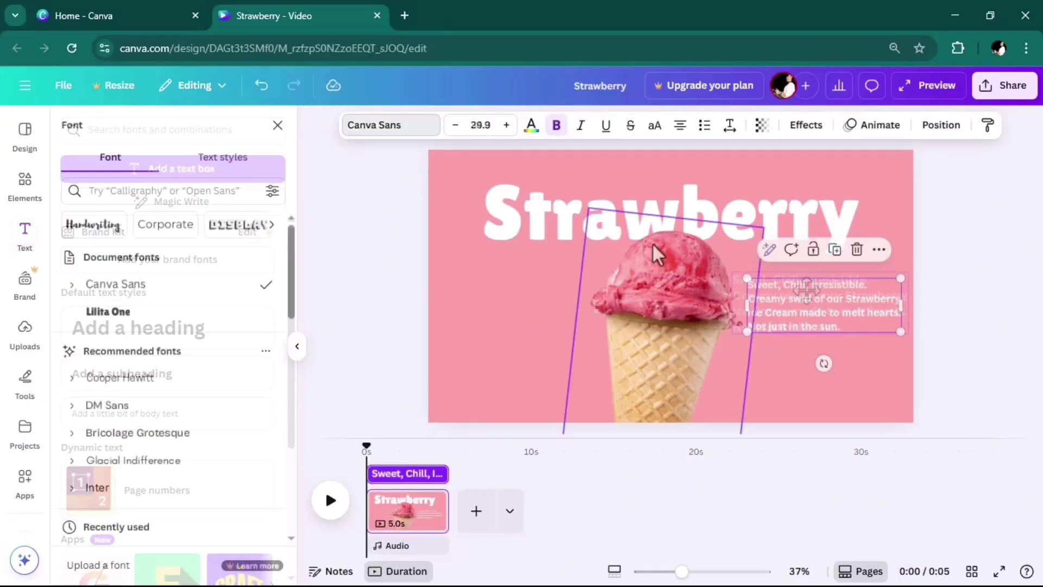
left_click(105, 197)
type("rob")
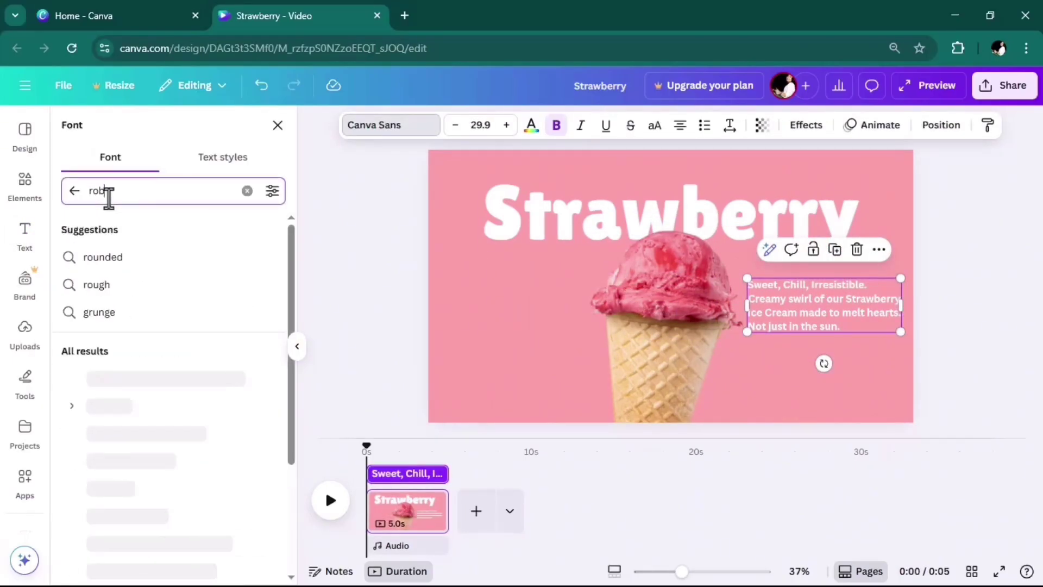
left_click(103, 256)
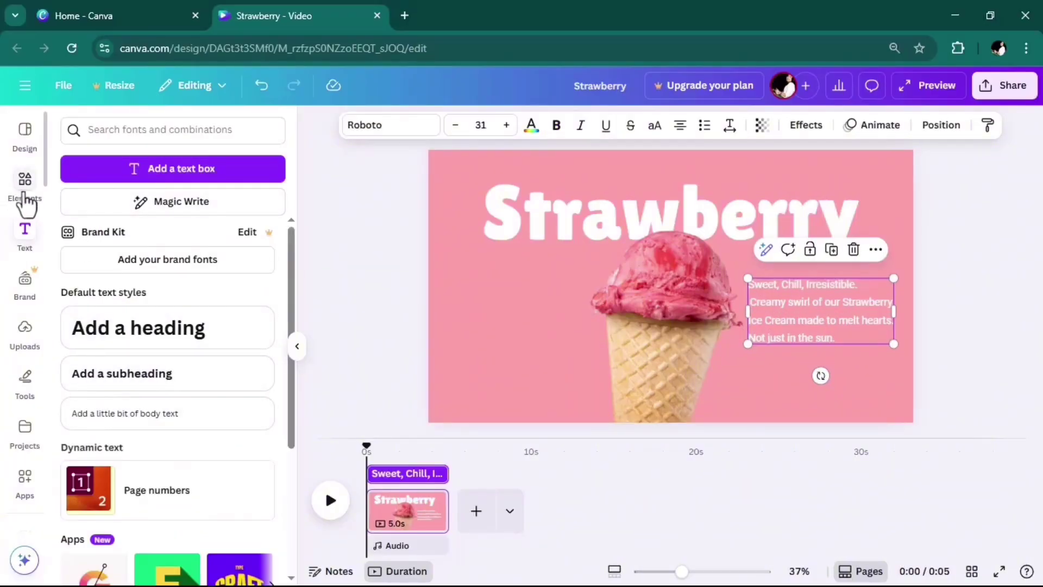
Add a strawberry photo, shrink it, and tilt it beside the ice-cream scoop.
left_click(25, 182)
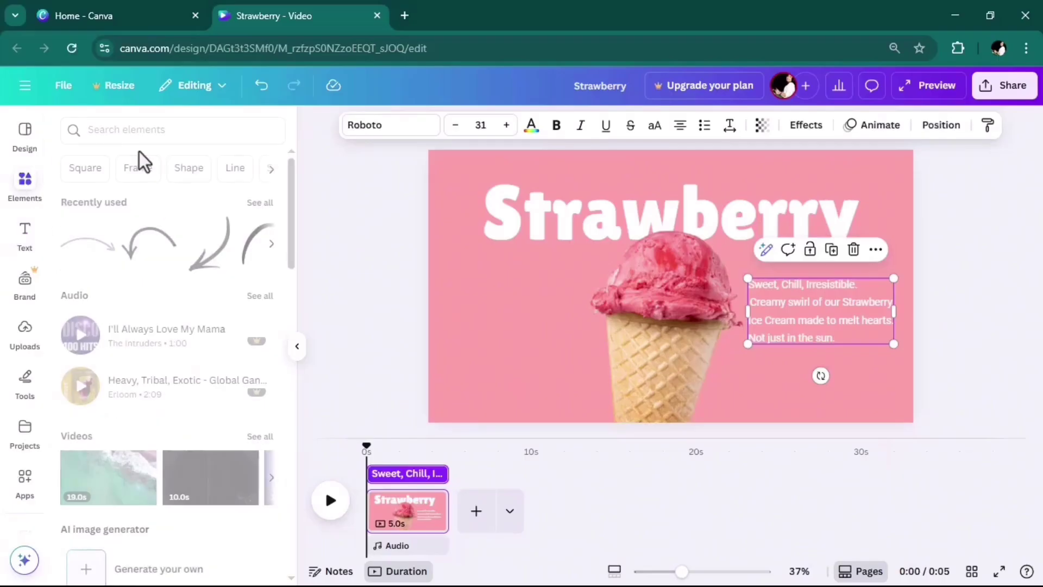
left_click(128, 129)
left_click(105, 223)
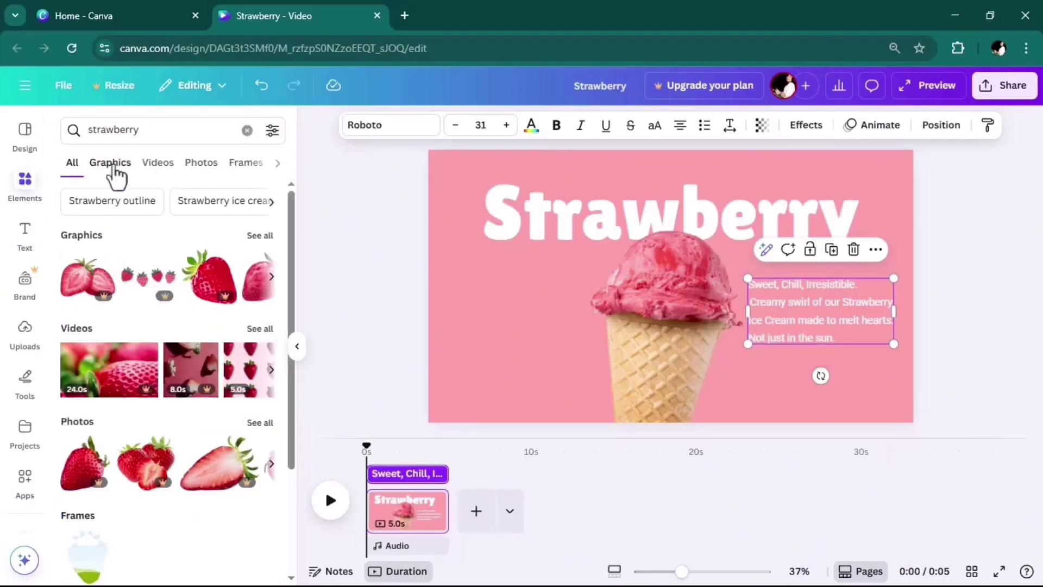
left_click(200, 163)
left_click(246, 327)
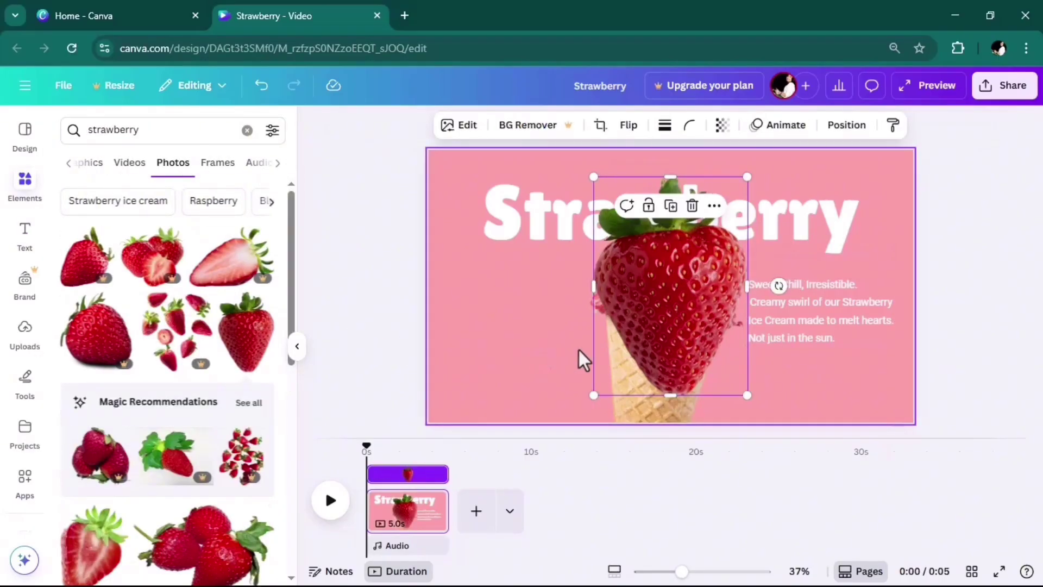
left_click_drag(748, 394, 633, 231)
left_click_drag(613, 206, 576, 255)
Give the strawberry a warm filter and raise its brightness to 10.
left_click(425, 125)
scroll(185, 386, "down", 4)
left_click(168, 396)
left_click(68, 125)
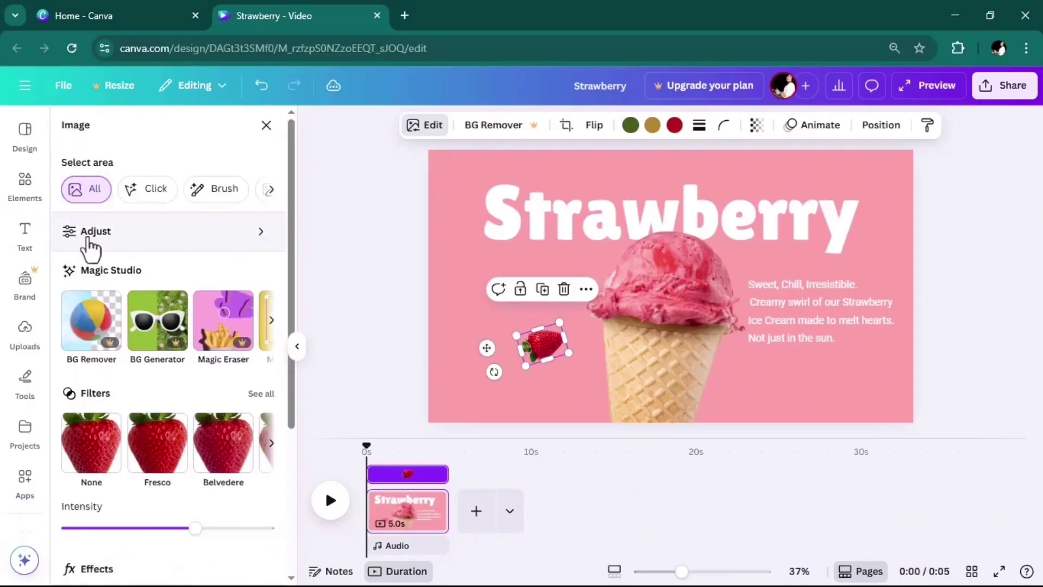
left_click(87, 235)
left_click_drag(149, 437, 156, 438)
Duplicate the strawberry into four copies scattered around the cone.
left_click(542, 289)
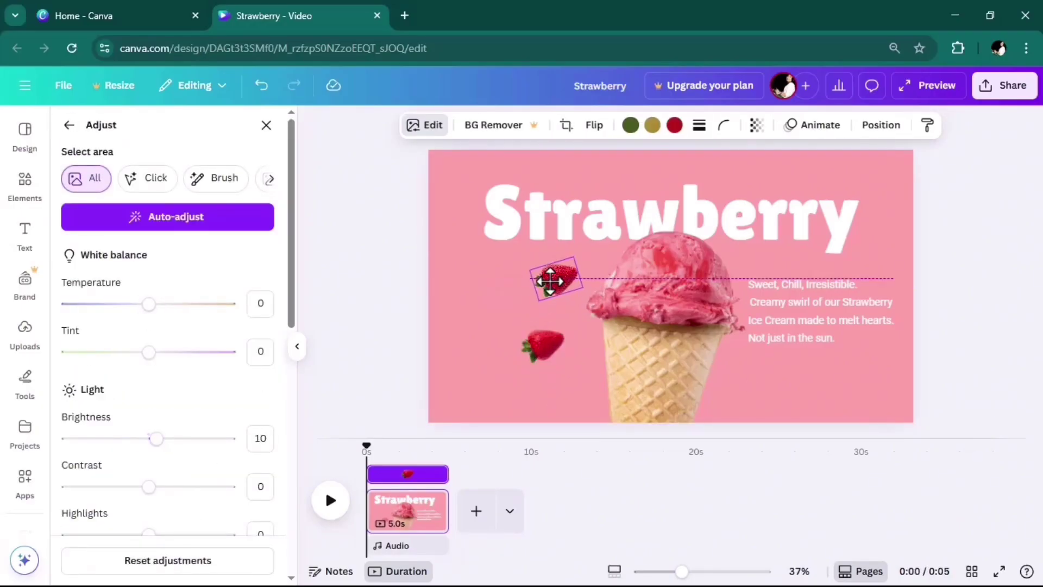
left_click(542, 345)
key("ctrl+d")
left_click_drag(555, 358, 843, 412)
key("ctrl+d")
left_click_drag(777, 381, 768, 180)
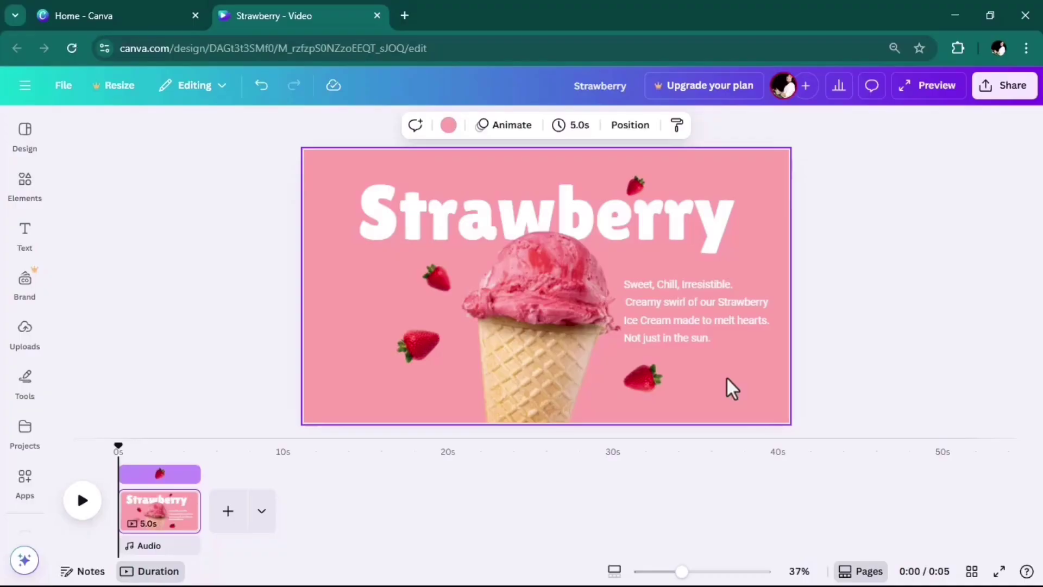
left_click(644, 383)
Group the four strawberries with the caption text.
left_click(415, 348, "shift")
left_click(440, 285, "shift")
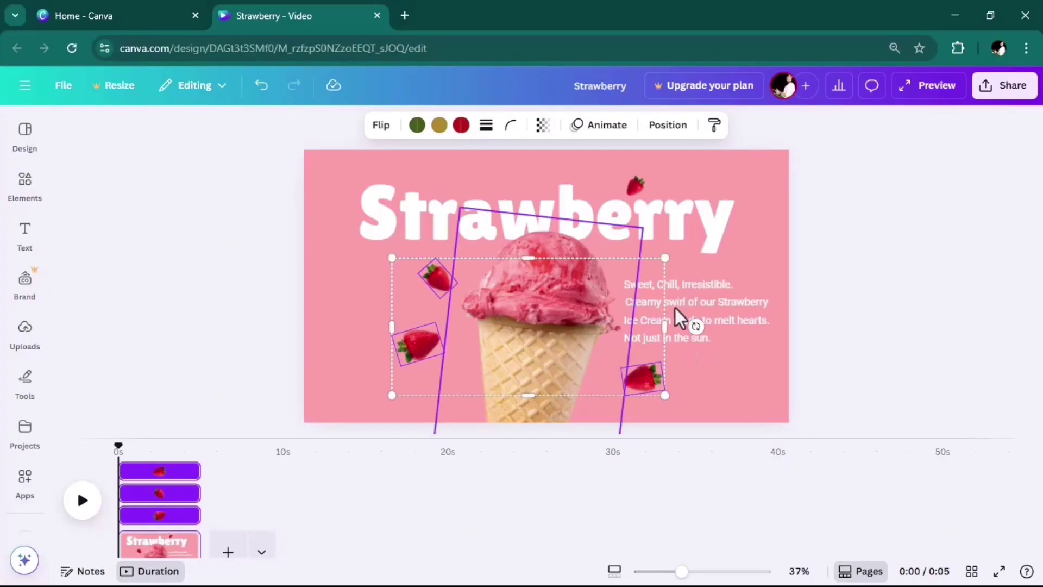
left_click(639, 196, "shift")
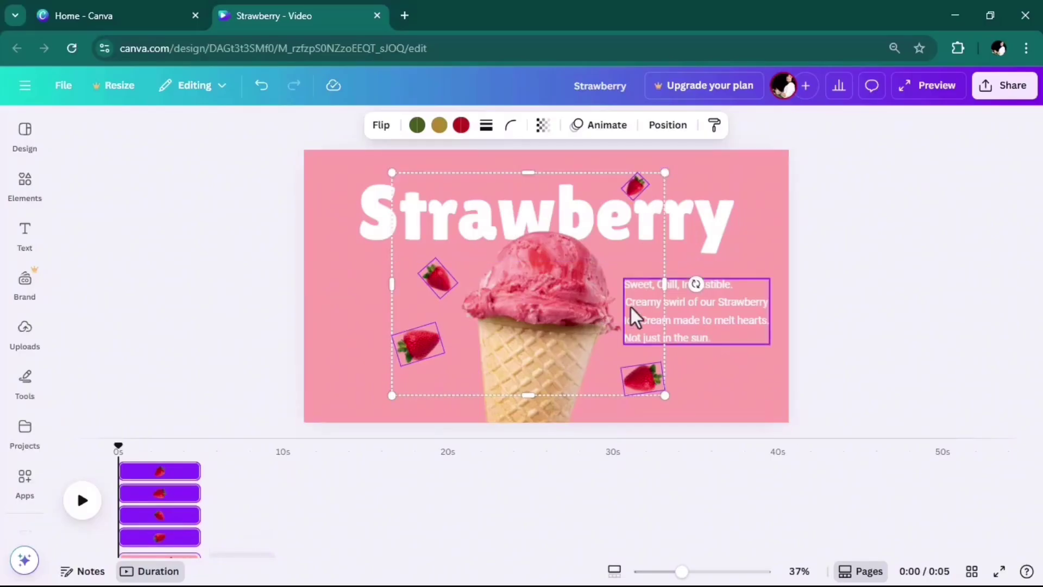
left_click(735, 338, "shift")
right_click(729, 328)
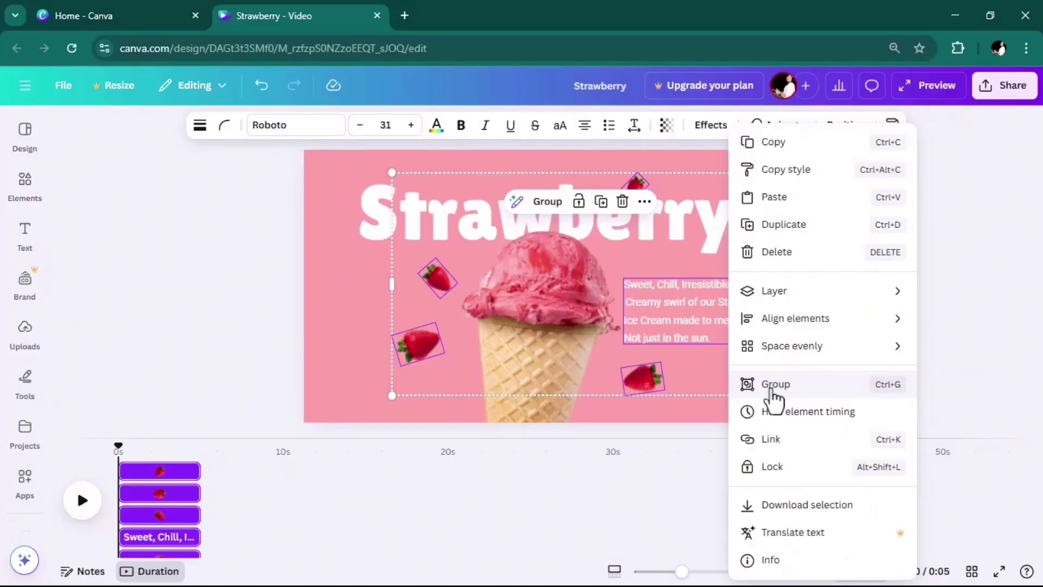
left_click(771, 387)
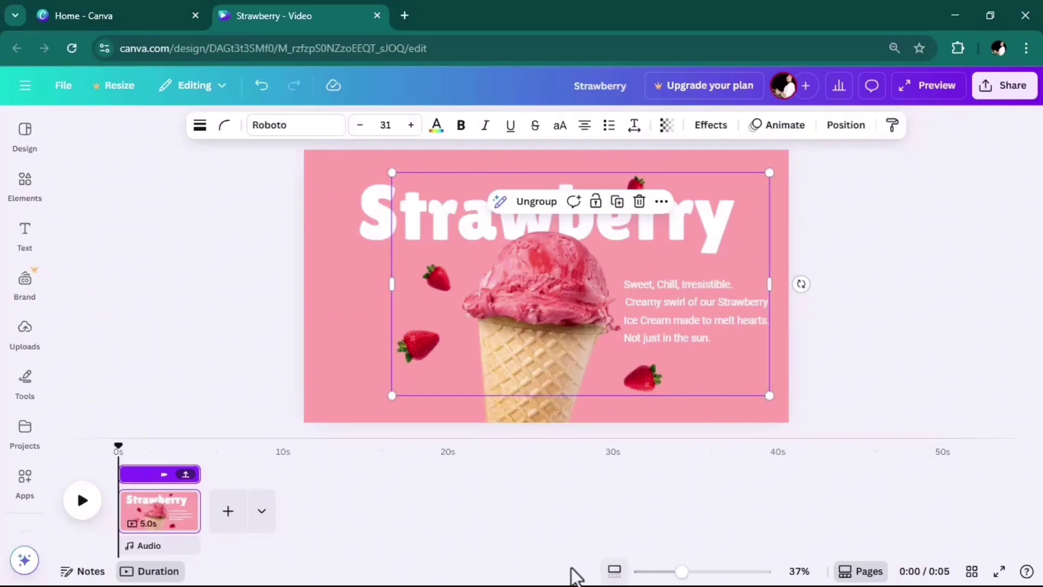
Trim the page to 1.5 s in the timeline and duplicate it.
left_click(615, 570)
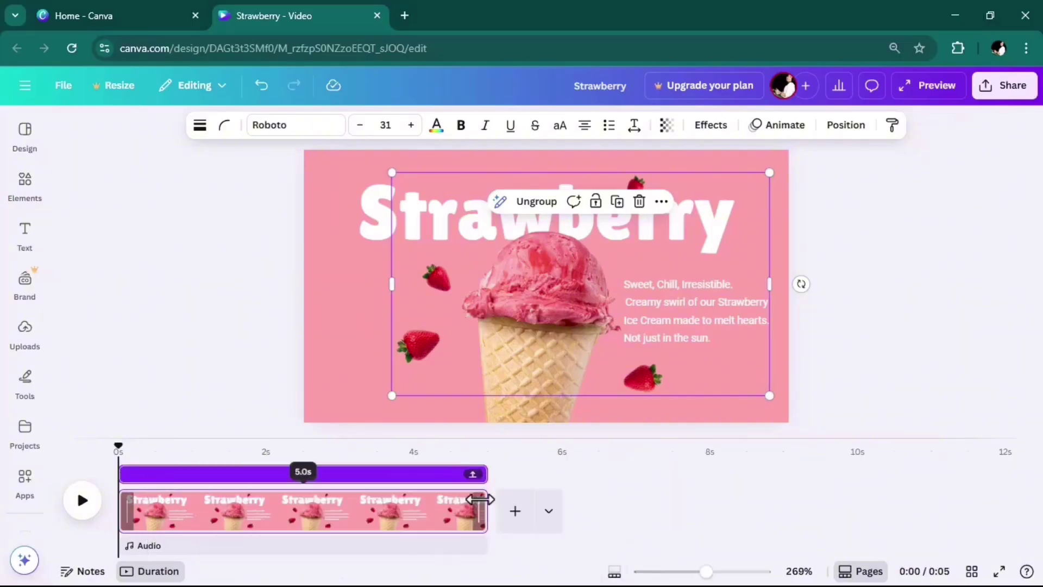
left_click_drag(478, 496, 230, 493)
left_click(211, 501)
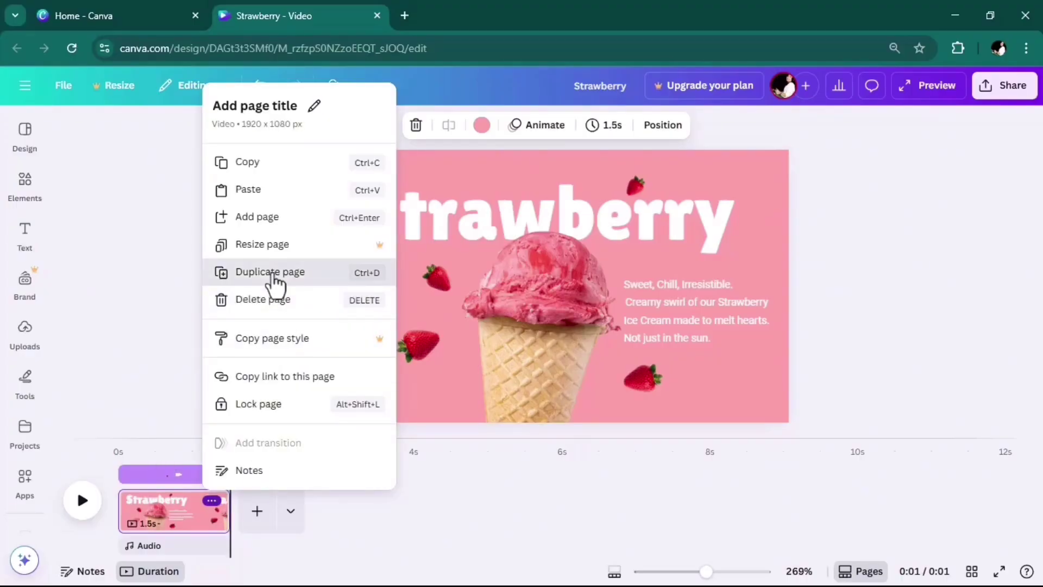
left_click(336, 276)
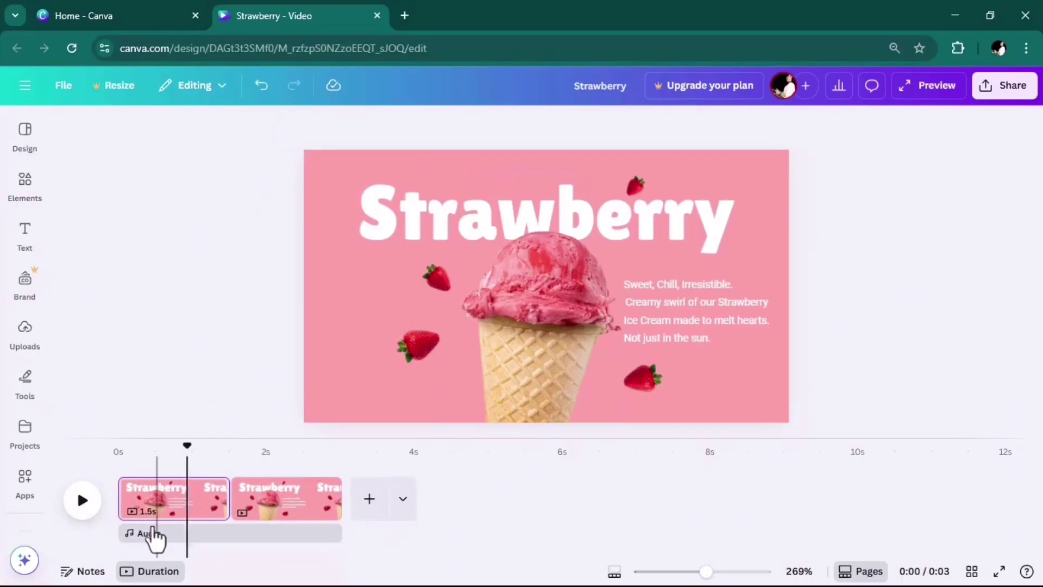
On the first page, make the ice-cream cone slightly smaller.
left_click(160, 514)
left_click(544, 310)
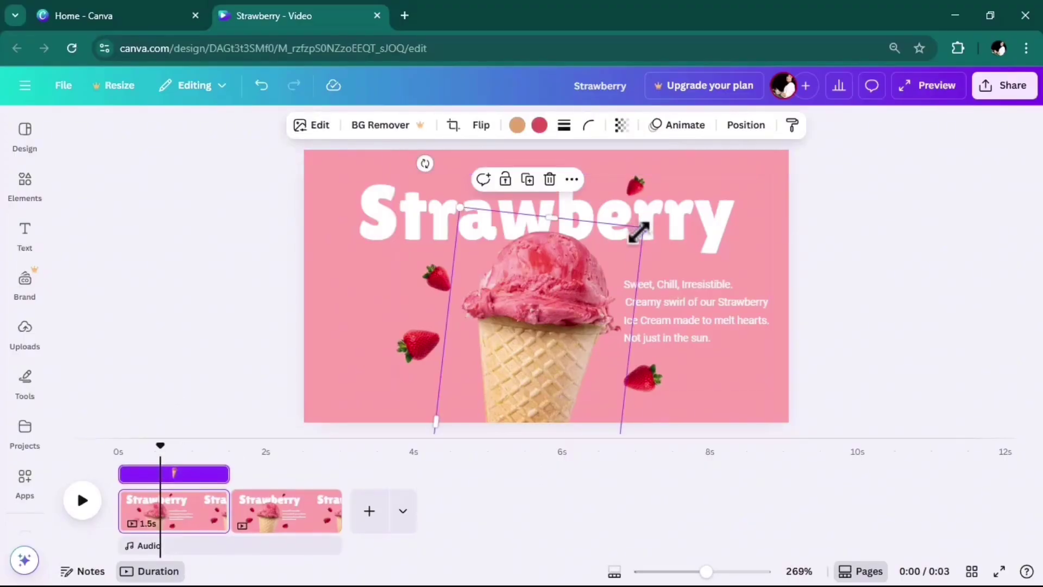
left_click_drag(640, 231, 632, 250)
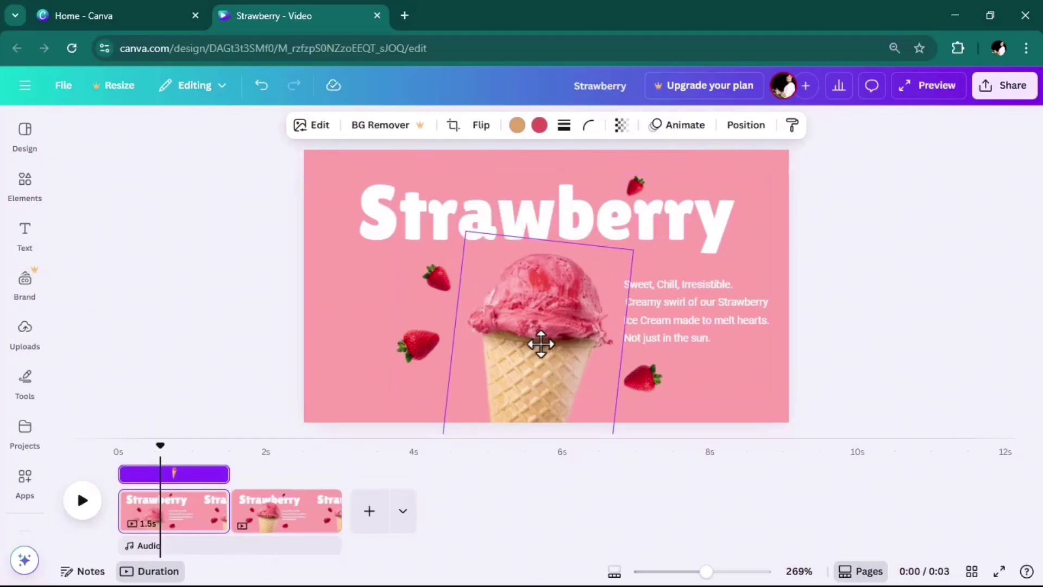
left_click_drag(466, 228, 468, 235)
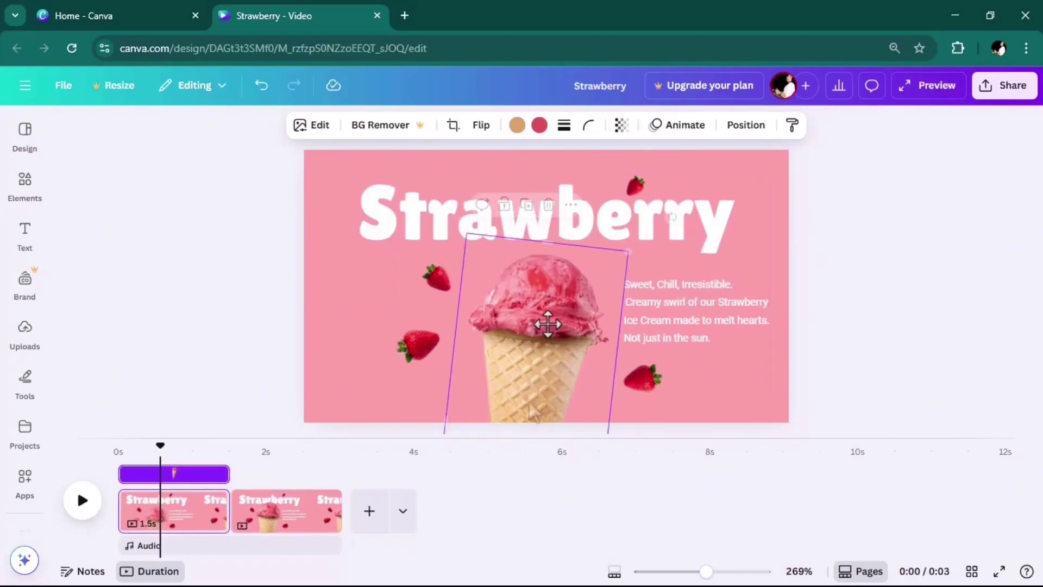
Shrink the strawberries-and-caption group and centre it on the ice-cream scoop.
left_click(701, 308)
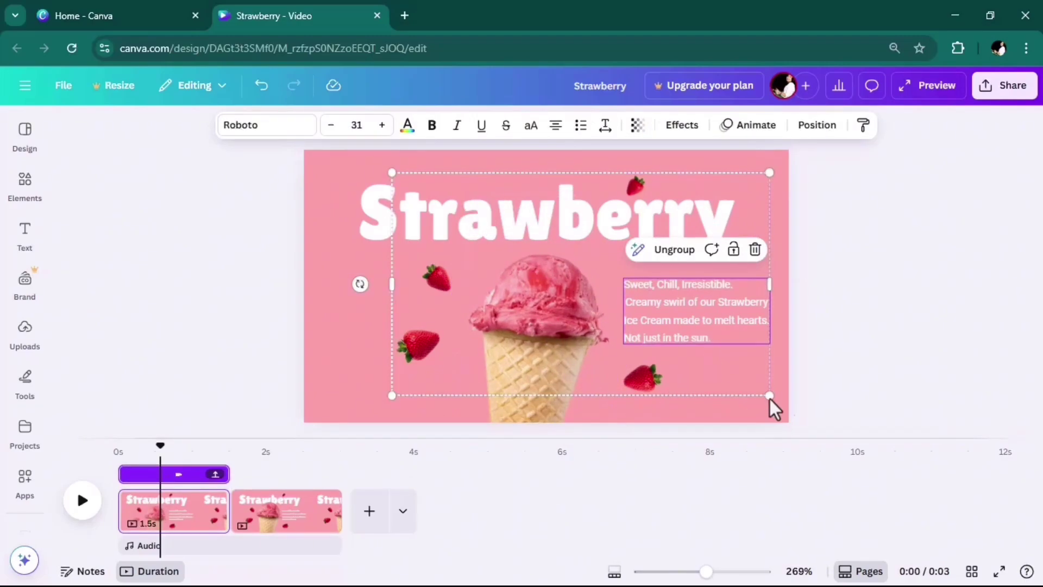
left_click_drag(769, 395, 511, 243)
left_click_drag(455, 204, 548, 293)
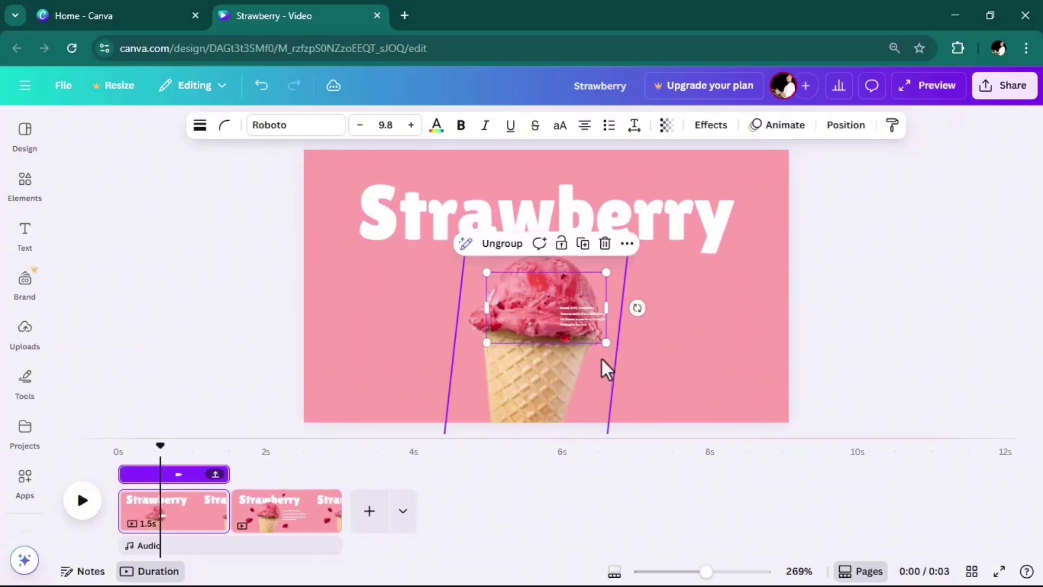
mouse_move(605, 345)
left_mouse_down()
mouse_move(587, 338)
mouse_move(590, 351)
left_mouse_up()
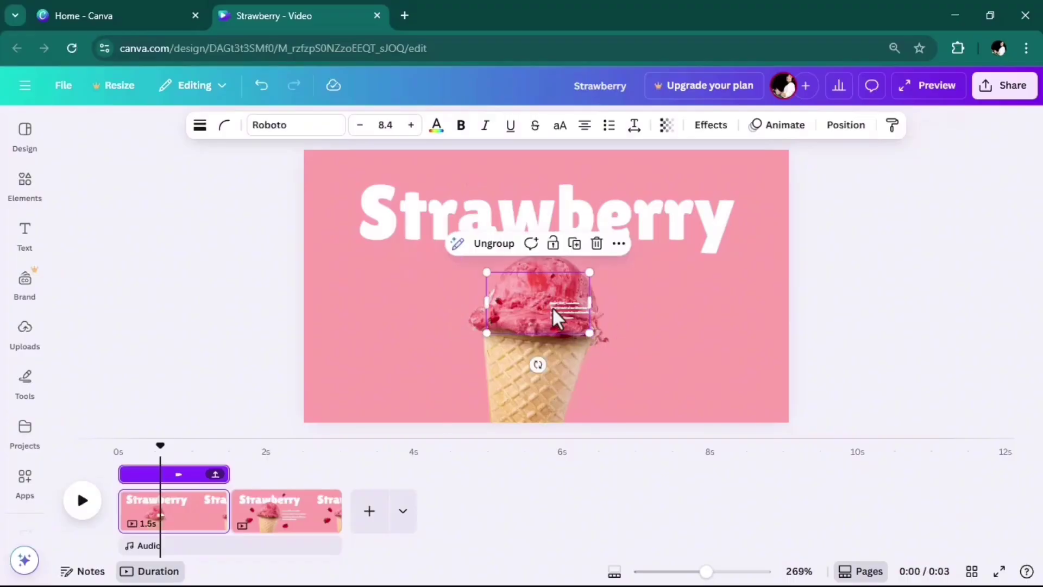
left_click_drag(551, 309, 558, 304)
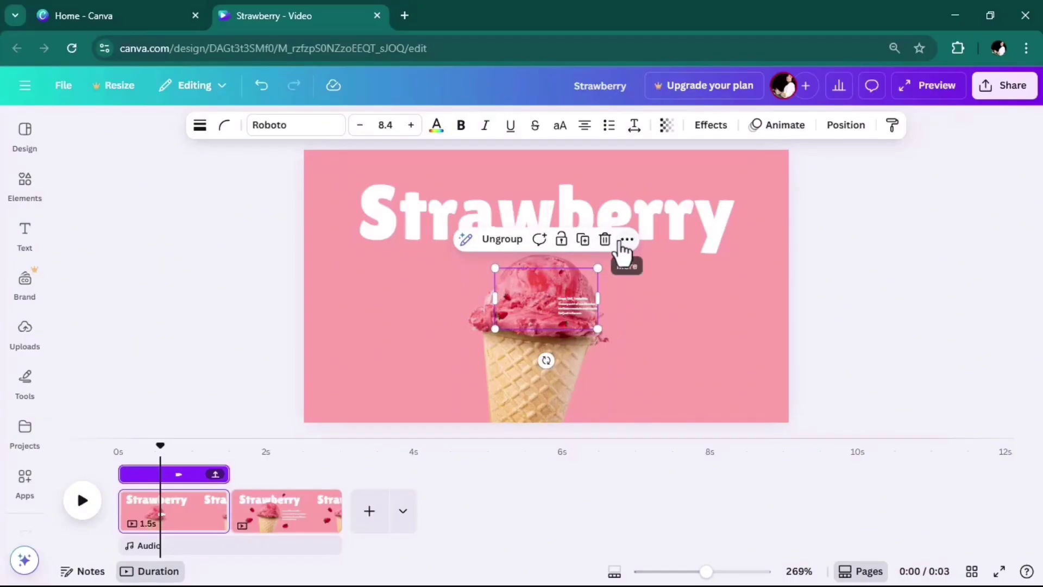
left_click(623, 245)
Bring the cone layer in front of the small strawberry group.
mouse_move(687, 434)
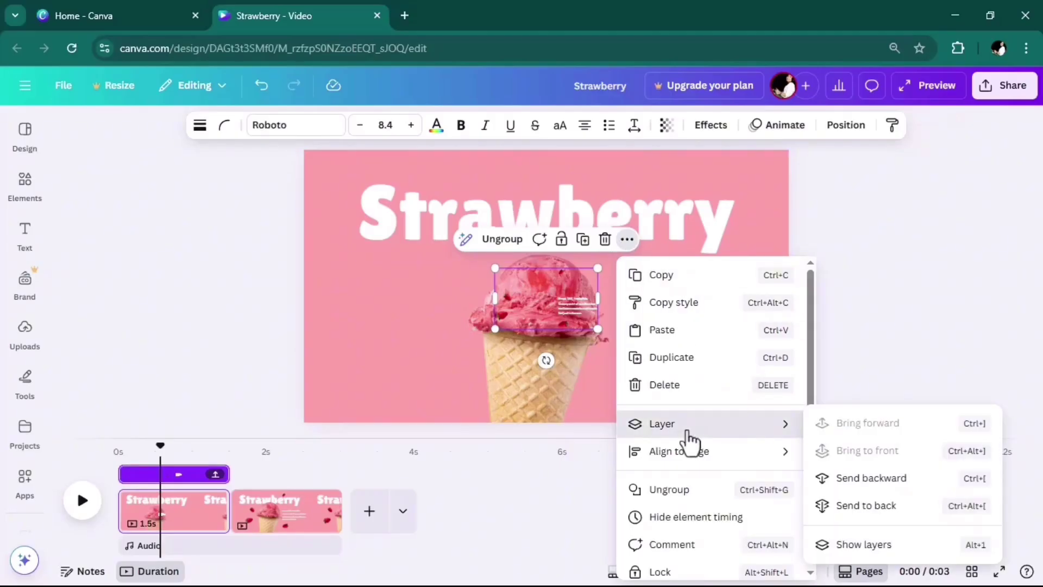
left_click(864, 545)
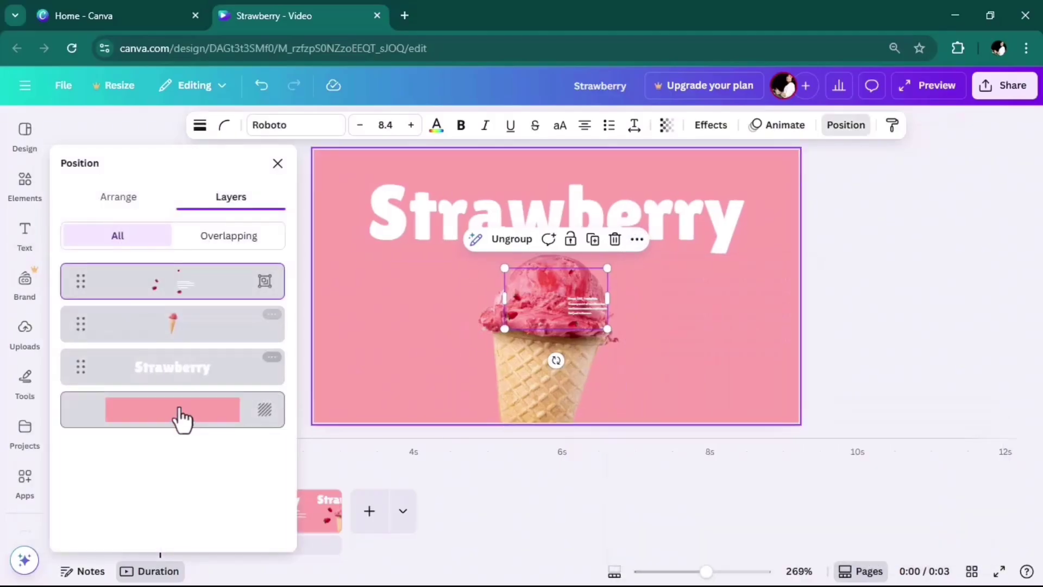
left_click_drag(175, 341, 175, 281)
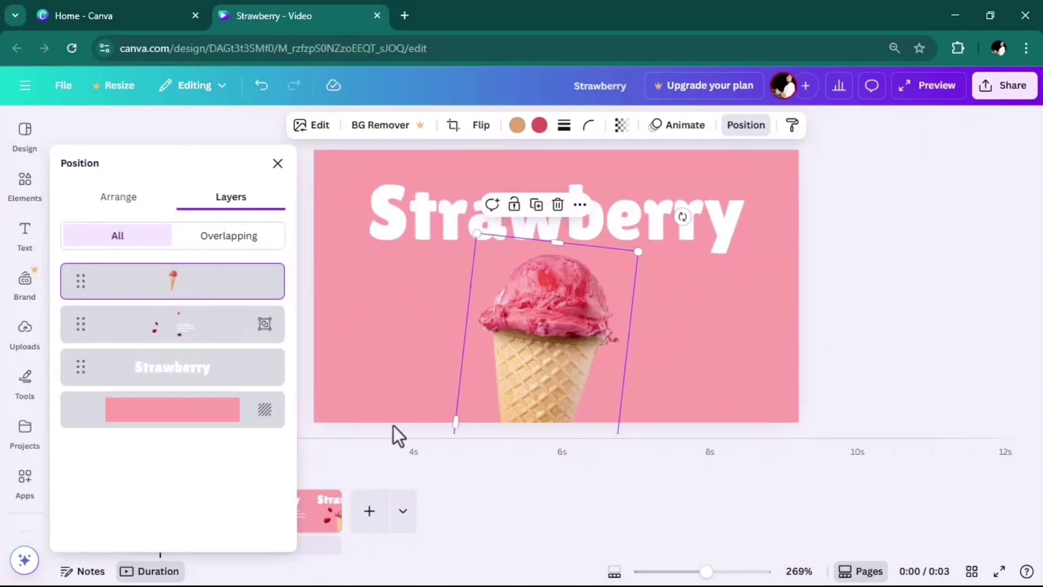
Shrink the Strawberry title to size 191 and centre it on the page.
left_click(414, 218)
left_click_drag(746, 256, 688, 244)
left_click_drag(535, 208, 544, 210)
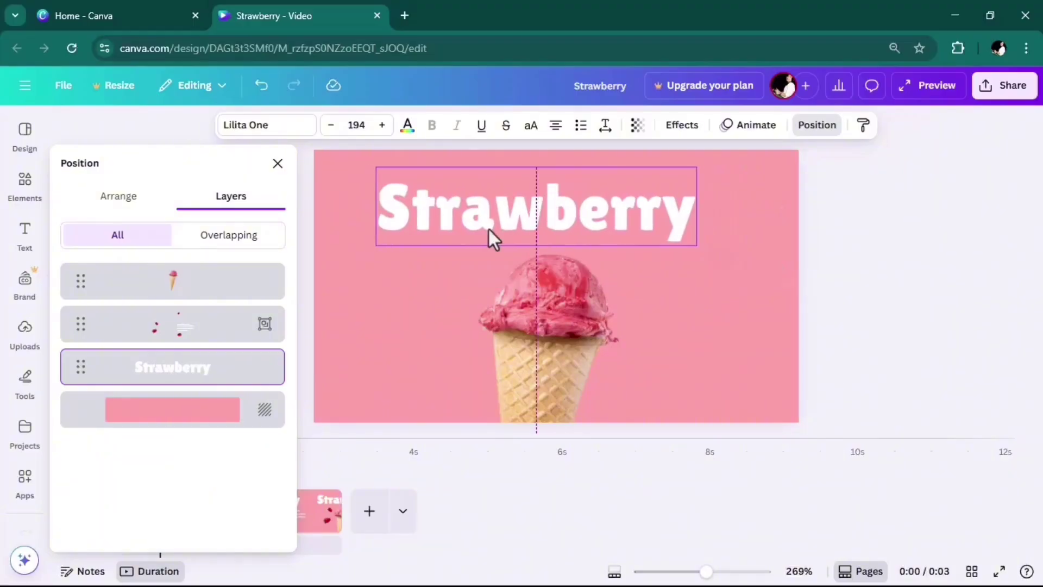
left_click_drag(375, 241, 380, 240)
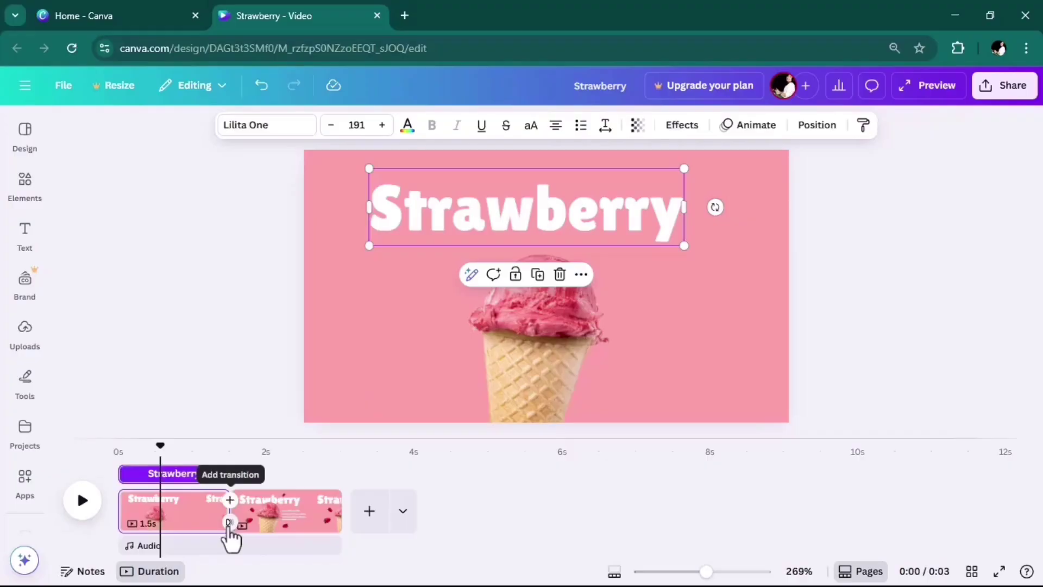
Apply a 0.75 s Match & Move transition between pages 1 and 2, then preview it.
left_click(229, 523)
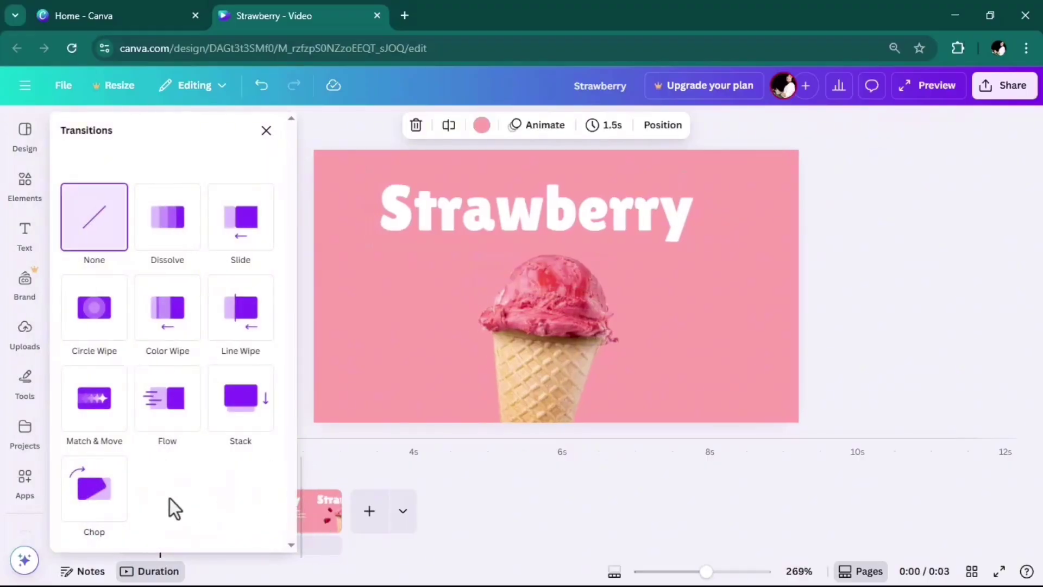
left_click(94, 399)
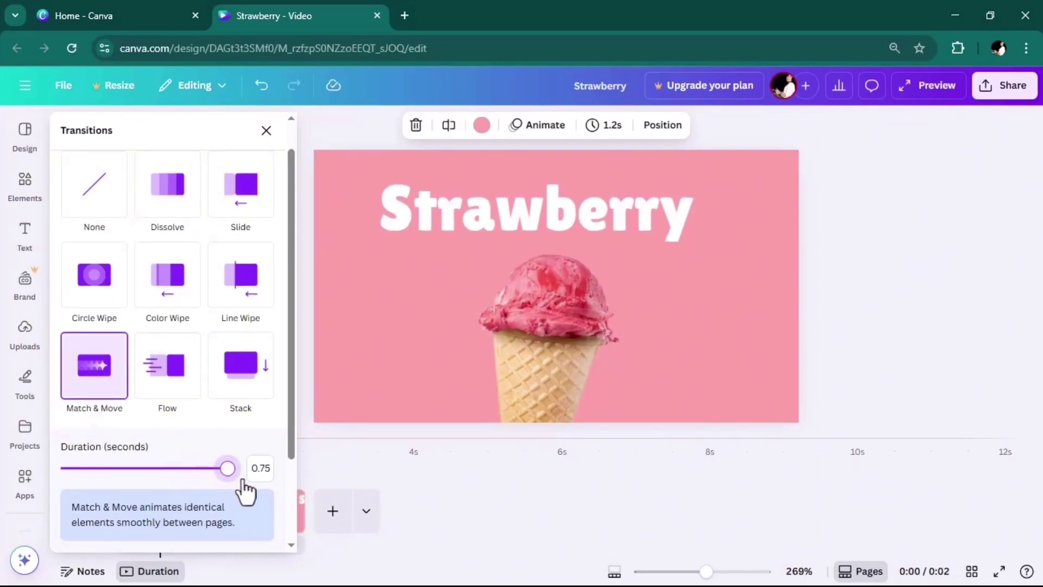
left_click(266, 131)
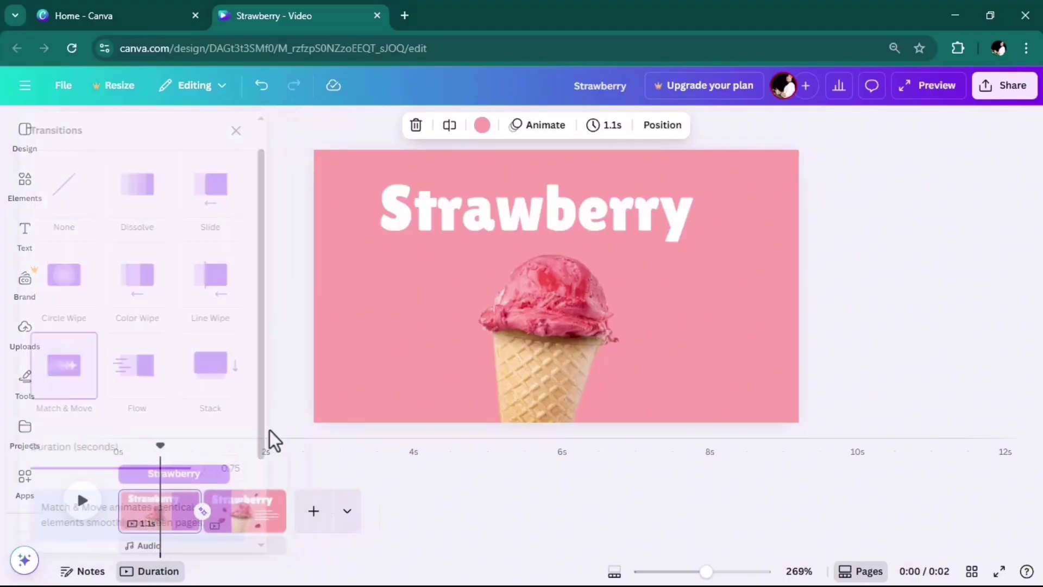
left_click_drag(156, 448, 126, 449)
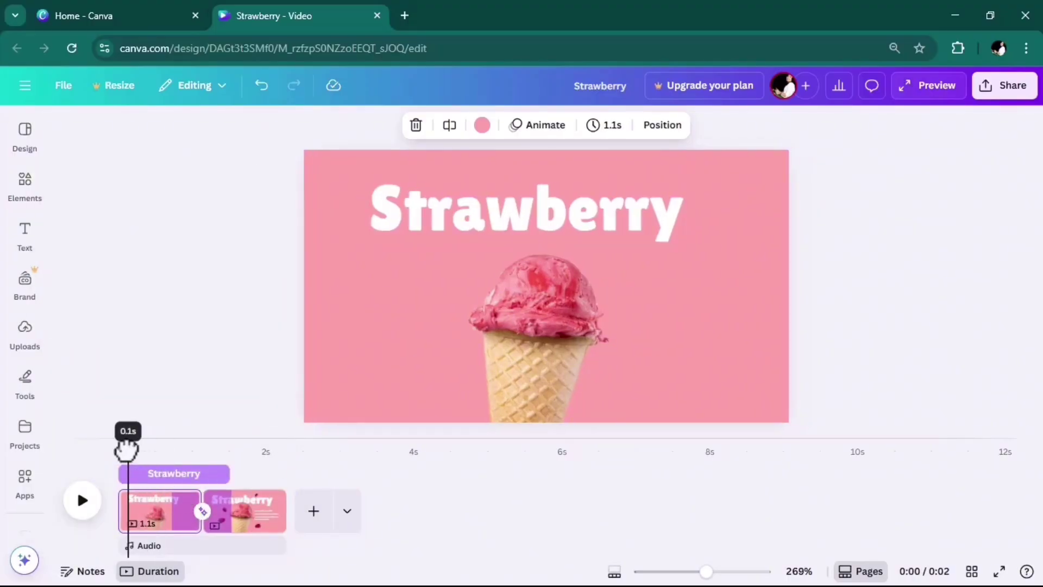
left_click(82, 501)
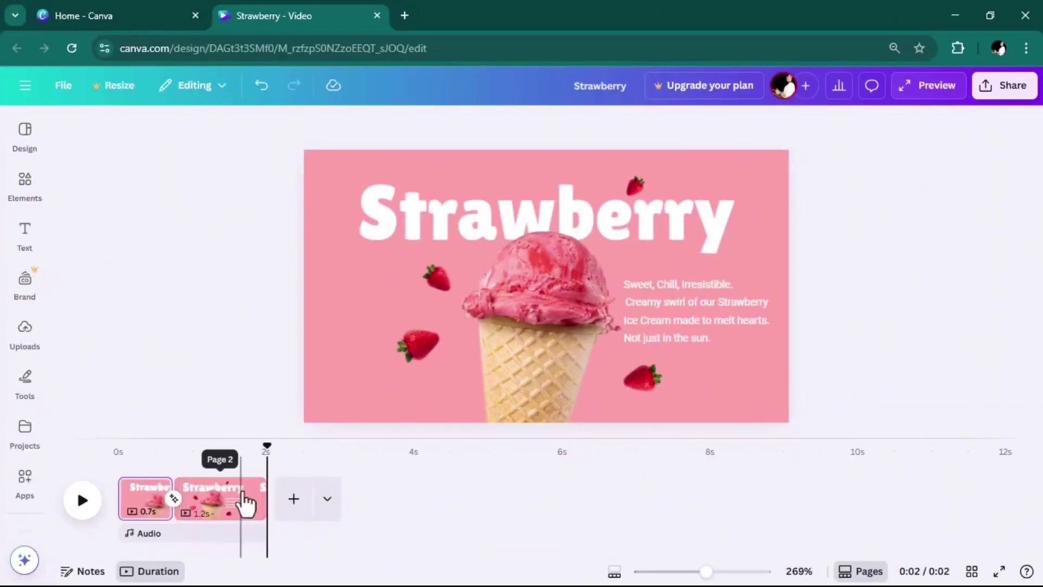
Duplicate page 2 to create a third 1.5 s Strawberry page.
left_click(233, 508)
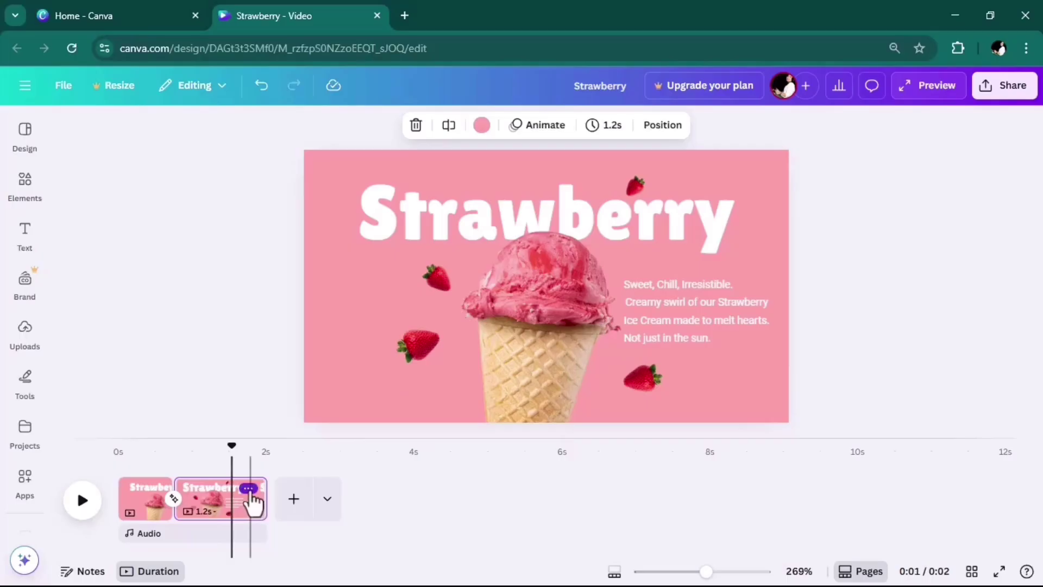
left_click(249, 489)
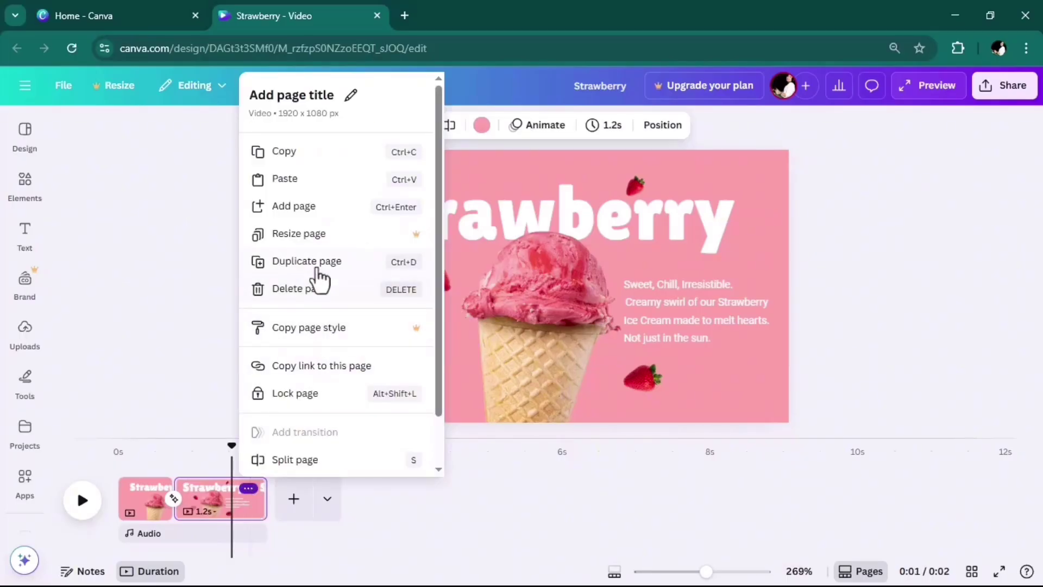
left_click(318, 262)
left_click_drag(263, 446, 309, 463)
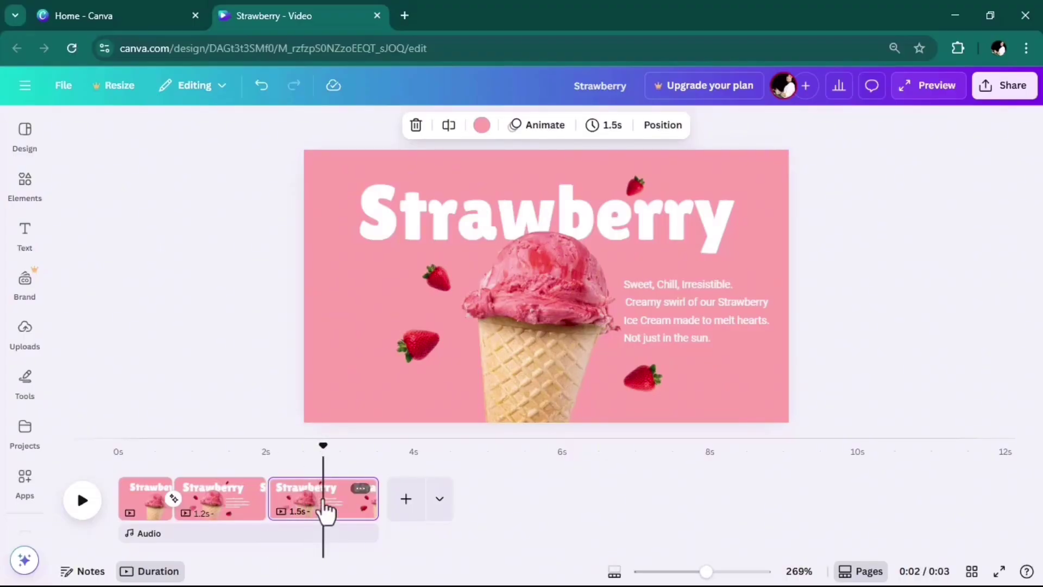
Ungroup then undo on the third page's strawberry group, and show the uploaded images.
left_click(650, 305)
left_click(664, 309)
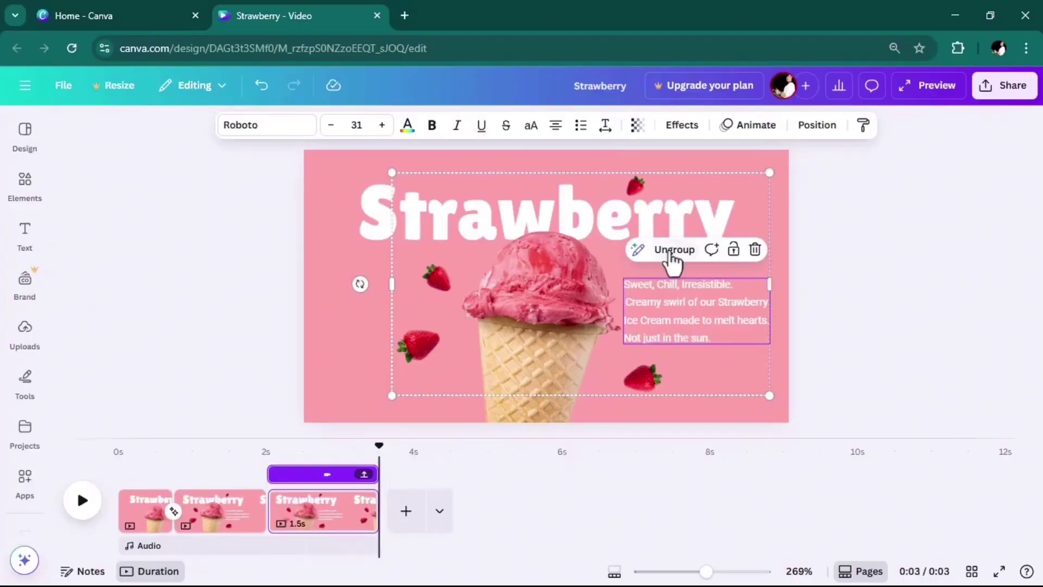
left_click(674, 250)
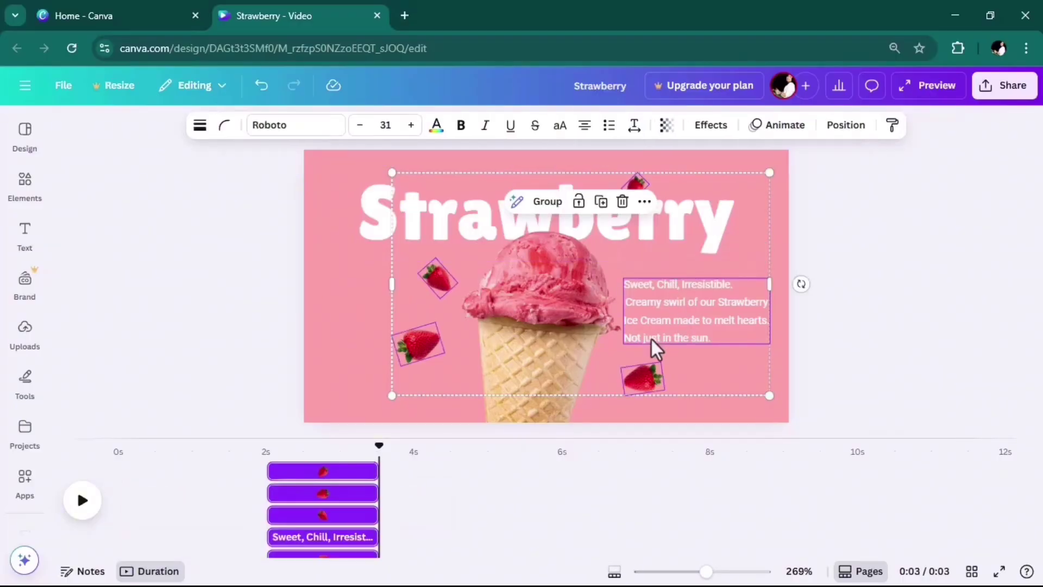
key("ctrl+z")
left_click(26, 337)
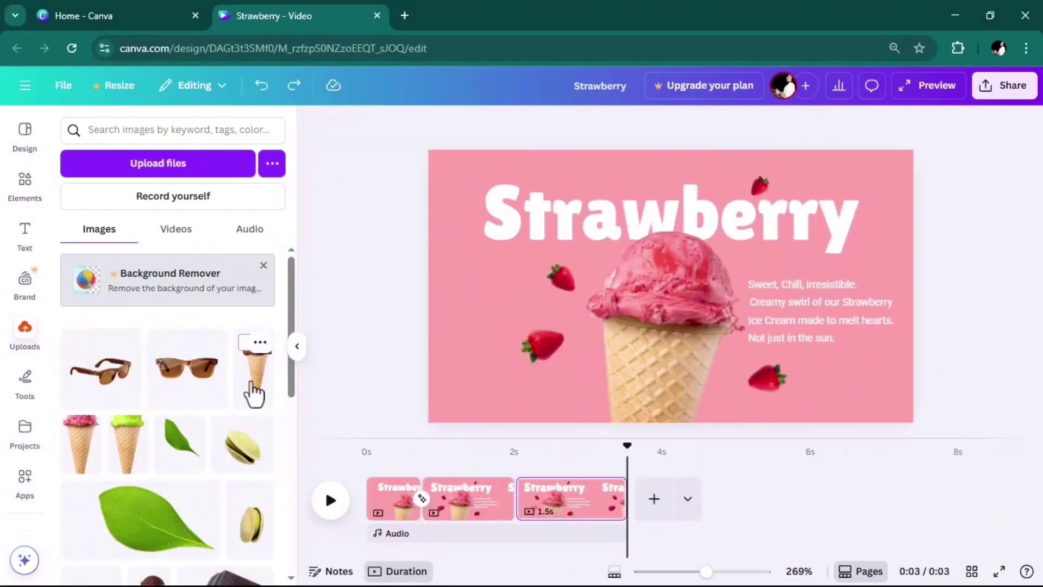
Add the chocolate cone from Uploads, enlarge it over the pink cone and tilt it 6°.
left_click(253, 392)
left_click_drag(679, 304, 667, 352)
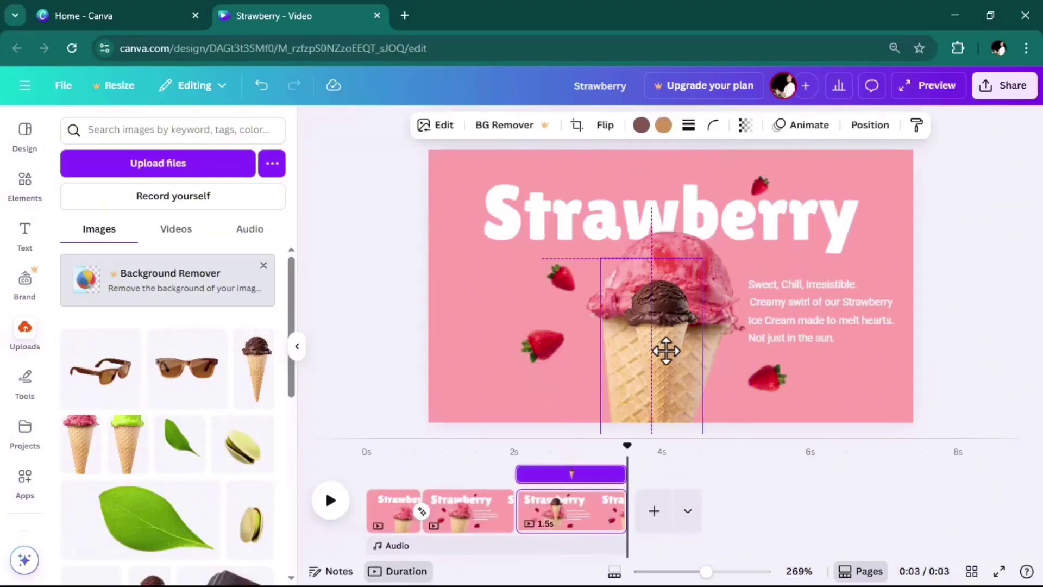
left_click_drag(600, 259, 540, 195)
left_click_drag(707, 163, 531, 187)
left_click_drag(655, 294, 662, 300)
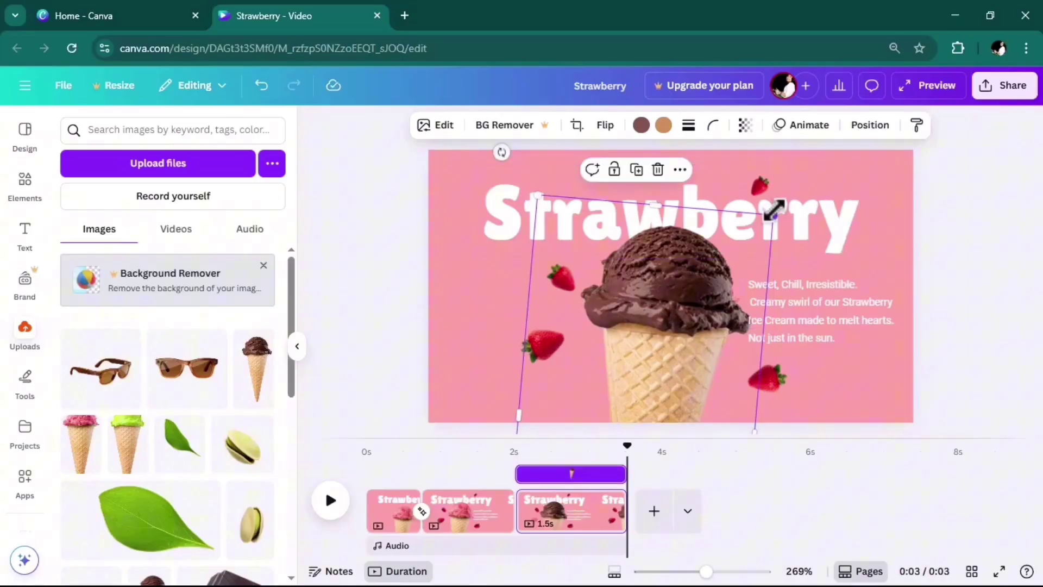
left_click_drag(777, 216, 774, 218)
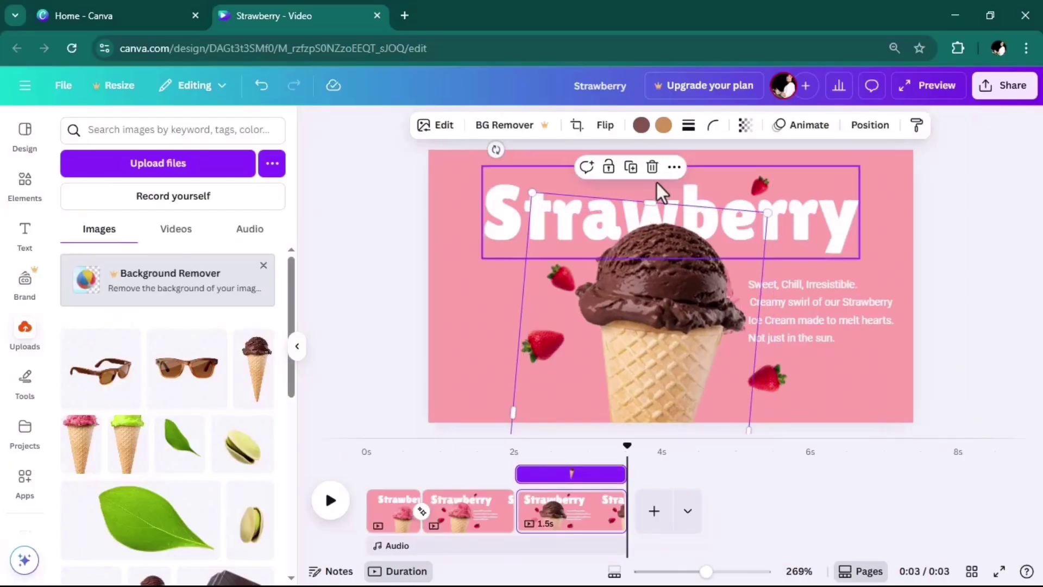
left_click_drag(502, 151, 497, 146)
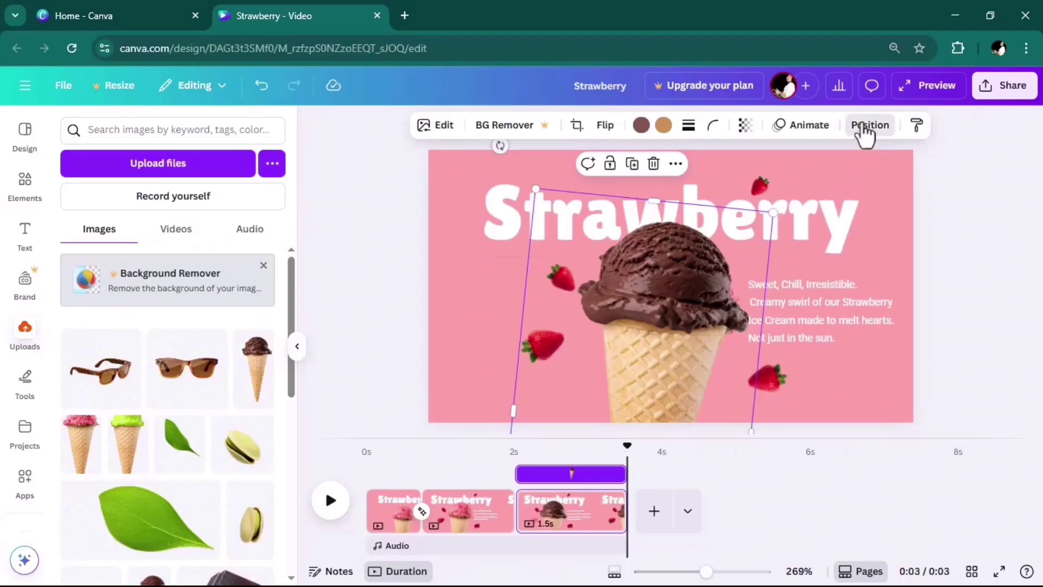
Move the pink cone layer to the top of the Layers list and select it.
left_click(869, 126)
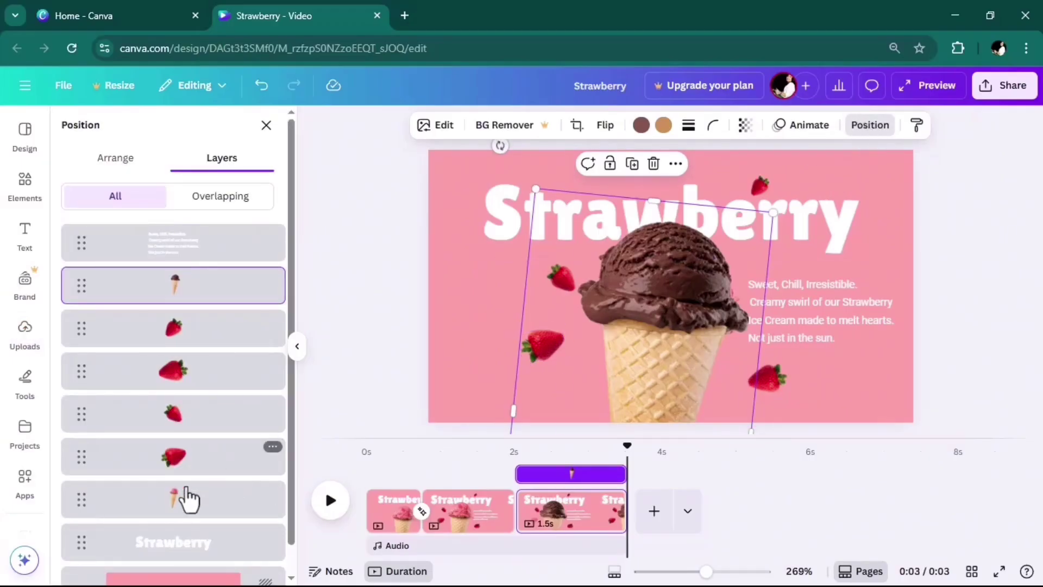
left_click_drag(187, 499, 185, 239)
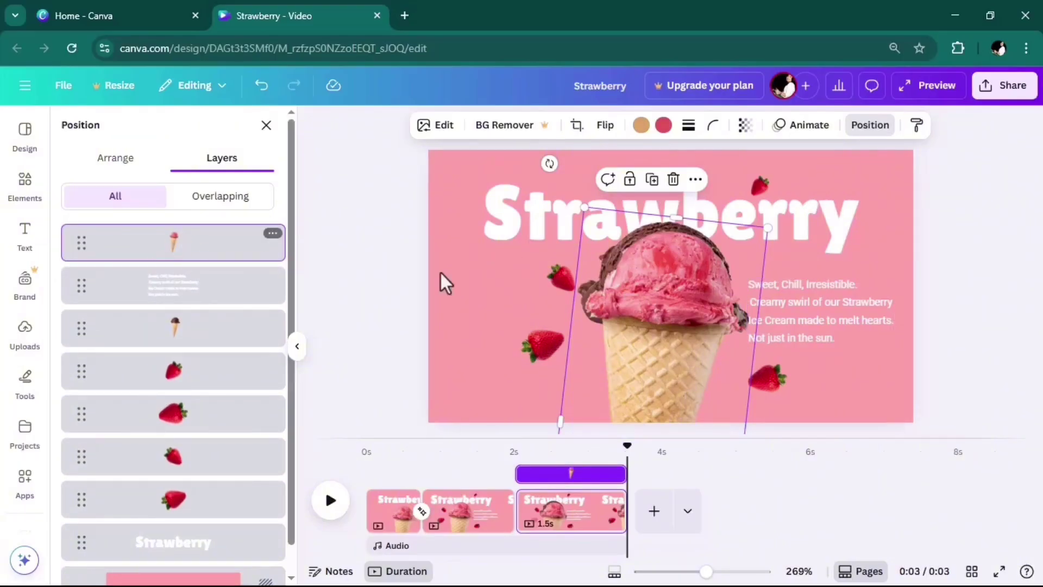
left_click(673, 180)
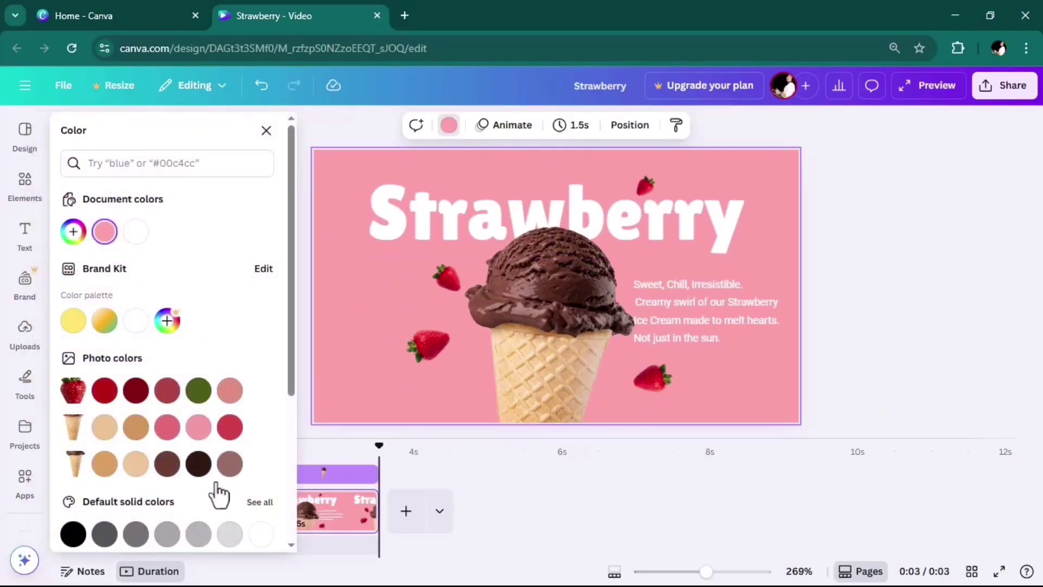
Change the third page background from pink to the mauve-brown photo colour.
left_click(230, 464)
left_click(230, 464)
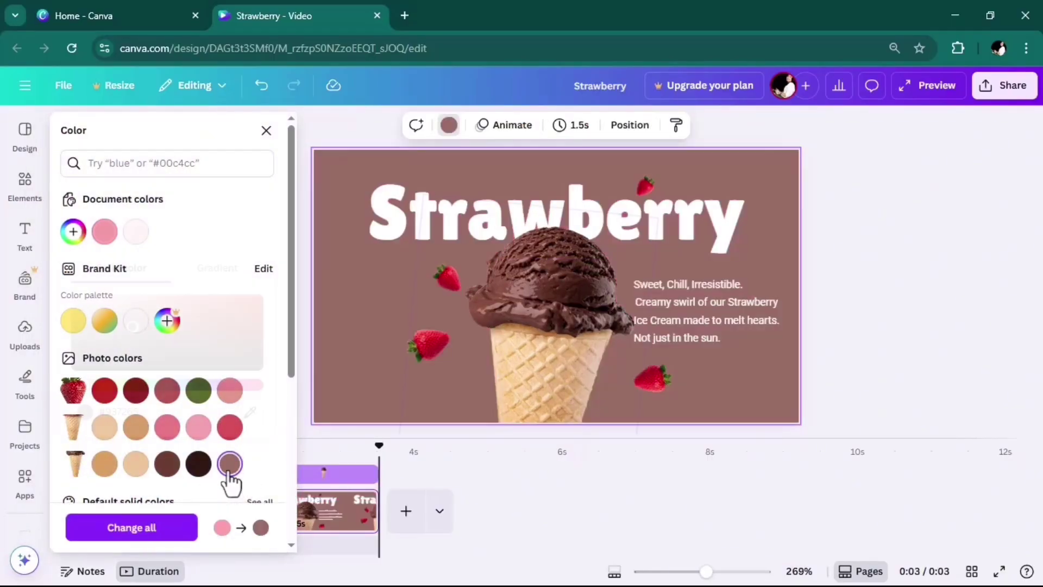
left_click(268, 134)
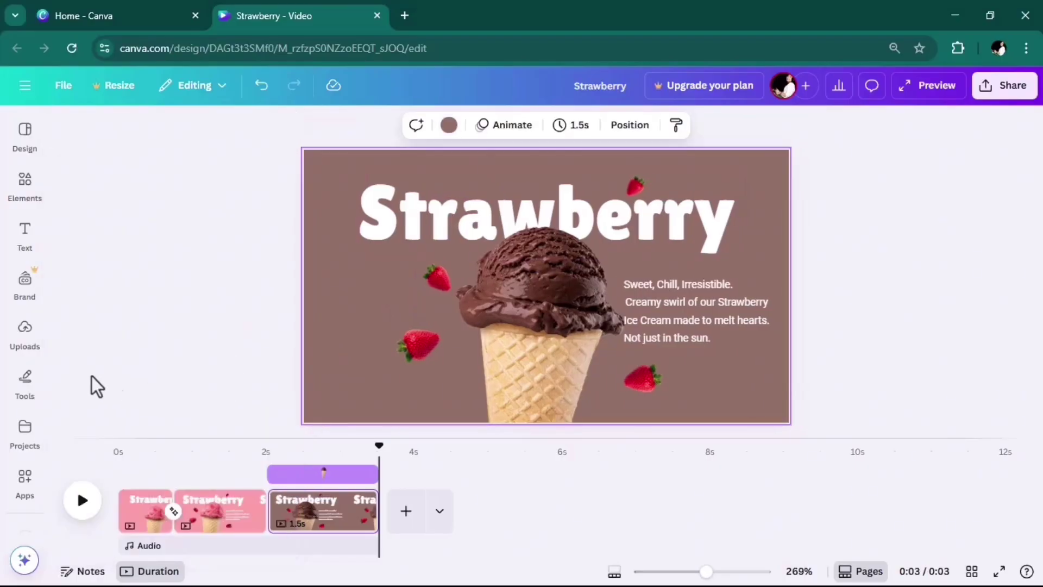
Add the chocolate piece image from Uploads and shrink it beside the cone.
left_click(34, 341)
scroll(153, 412, "down", 3)
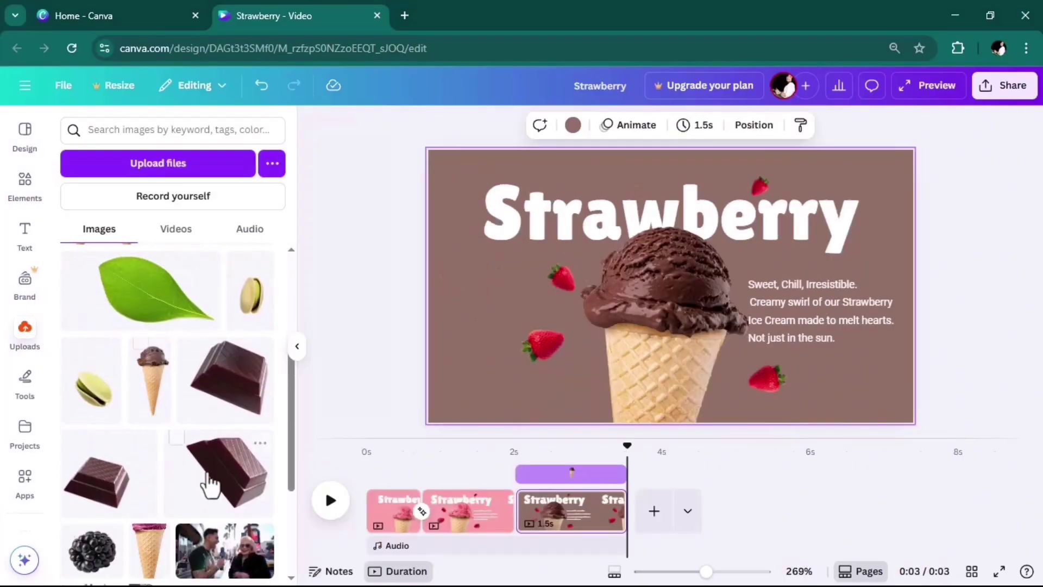
left_click(239, 392)
left_click_drag(756, 368, 596, 352)
Raise a strawberry in the Layers list and delete it.
left_click(859, 125)
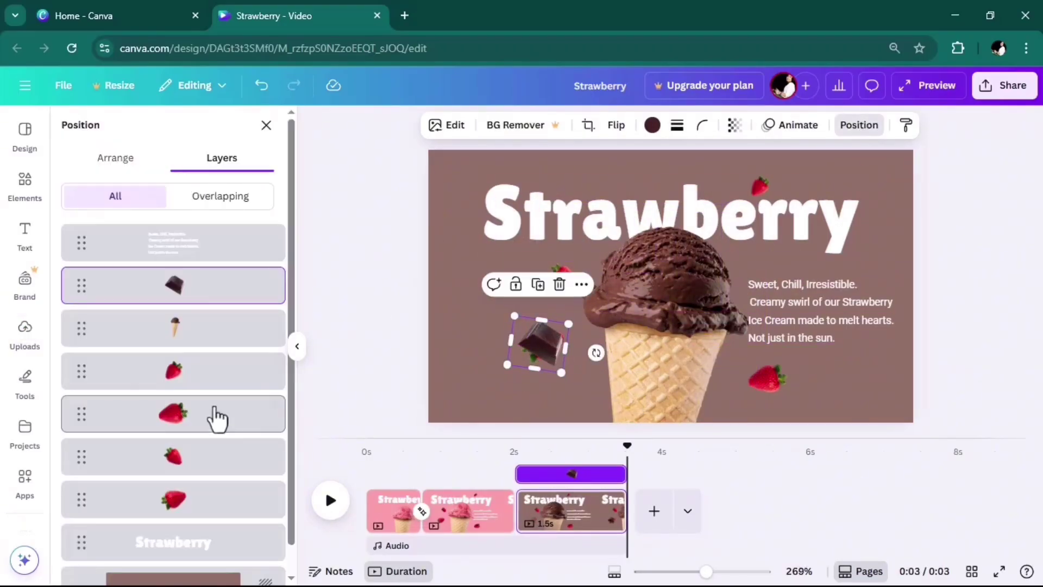
mouse_move(202, 505)
left_mouse_down()
mouse_move(217, 272)
mouse_move(254, 300)
left_mouse_up()
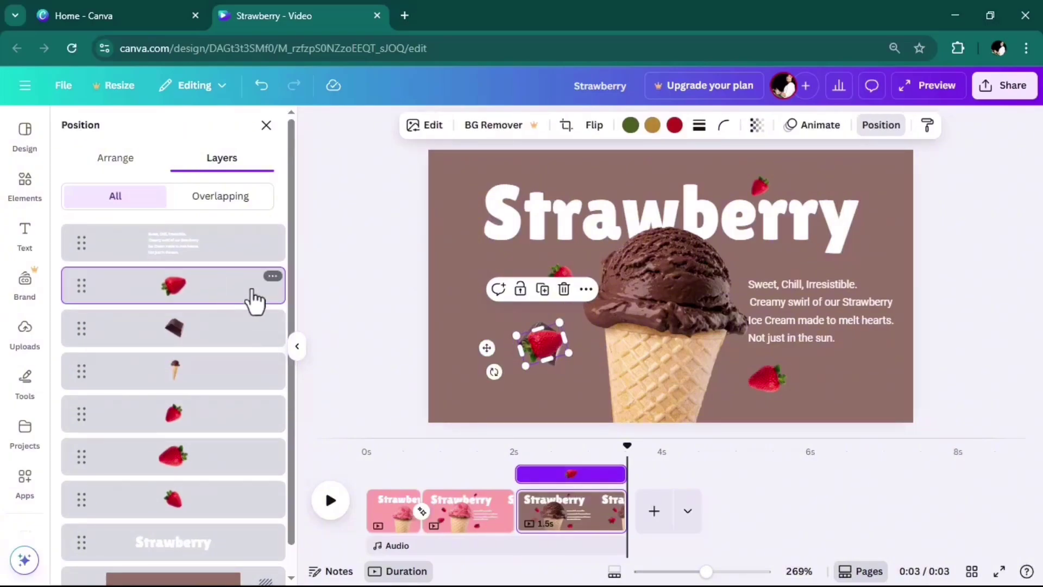
left_click(564, 288)
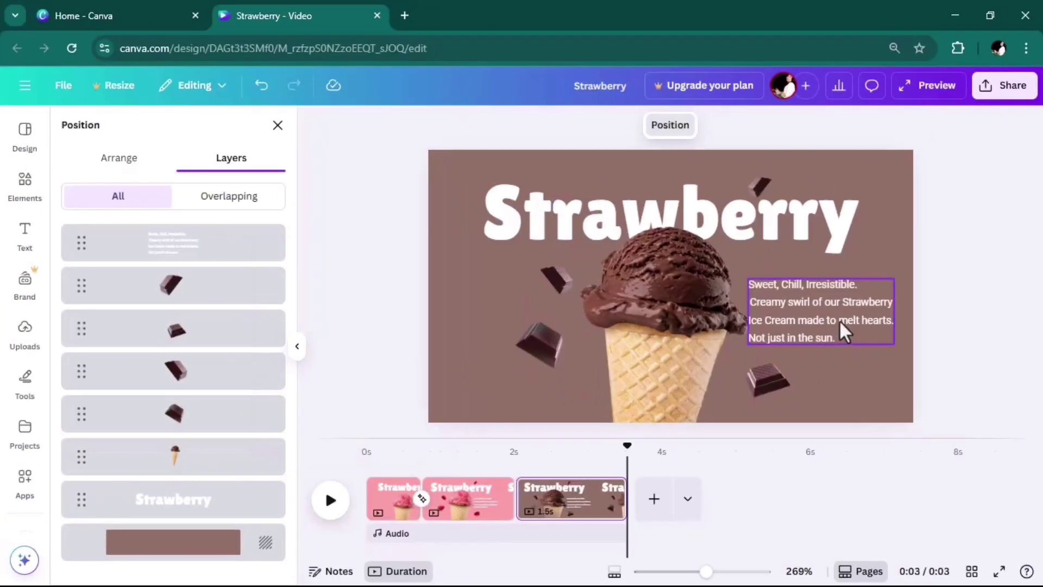
Replace the description text with 'Rich, Smooth, Legendary'.
left_click(839, 320)
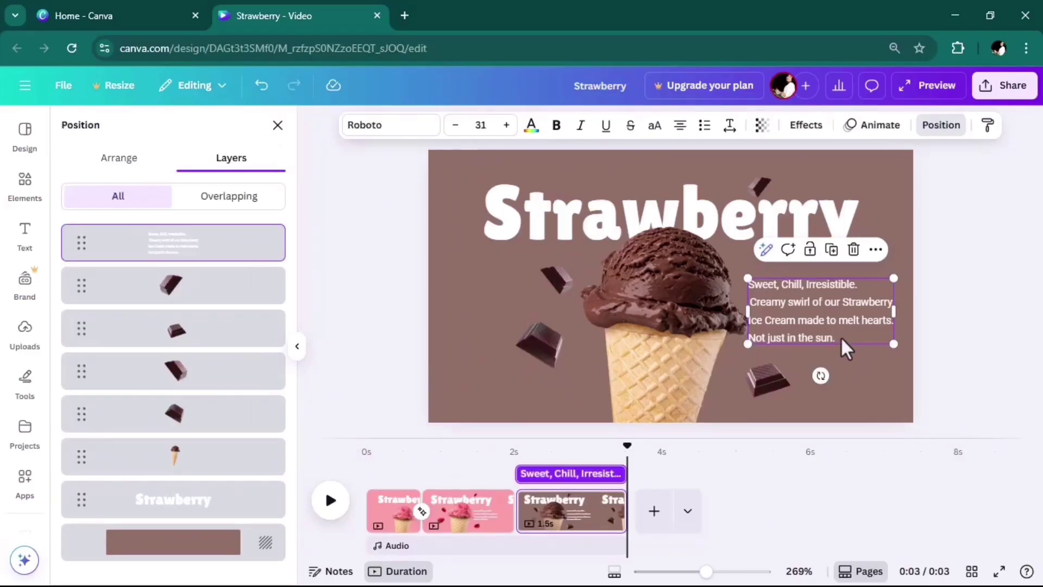
double_click(841, 340)
type("Rich, Smooth, Legend")
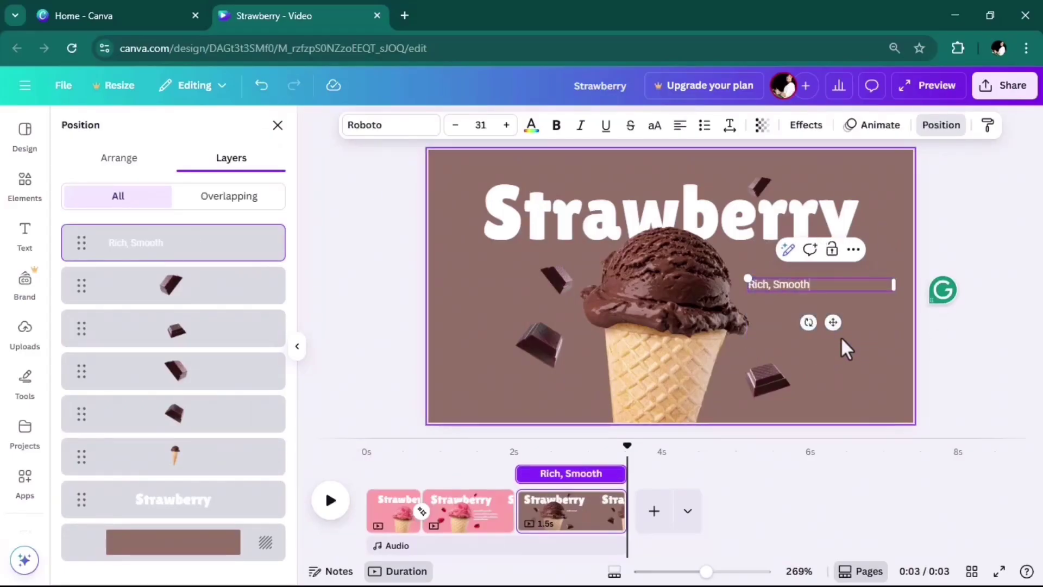
type("ary. One")
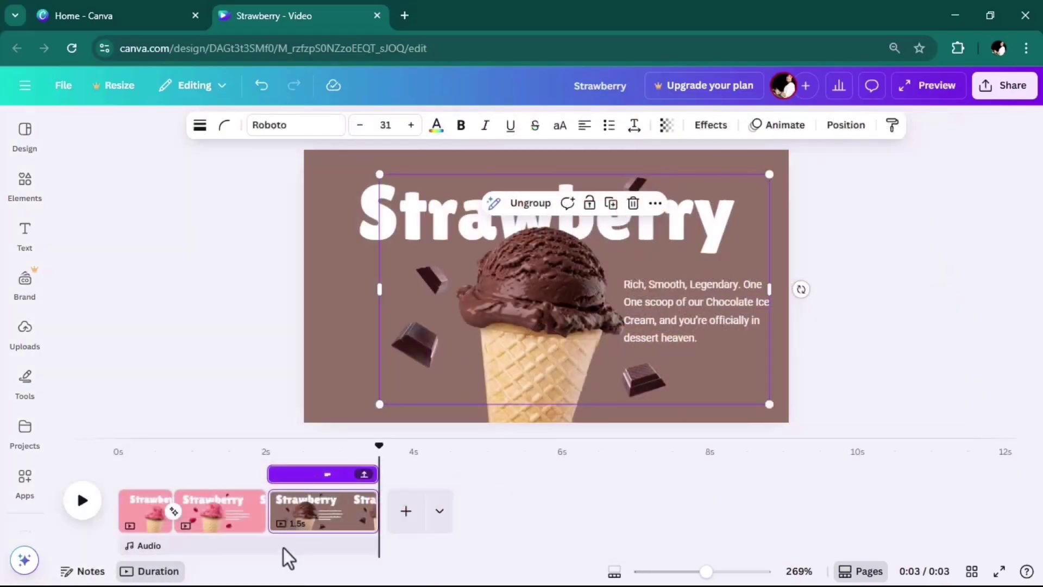
mouse_move(269, 526)
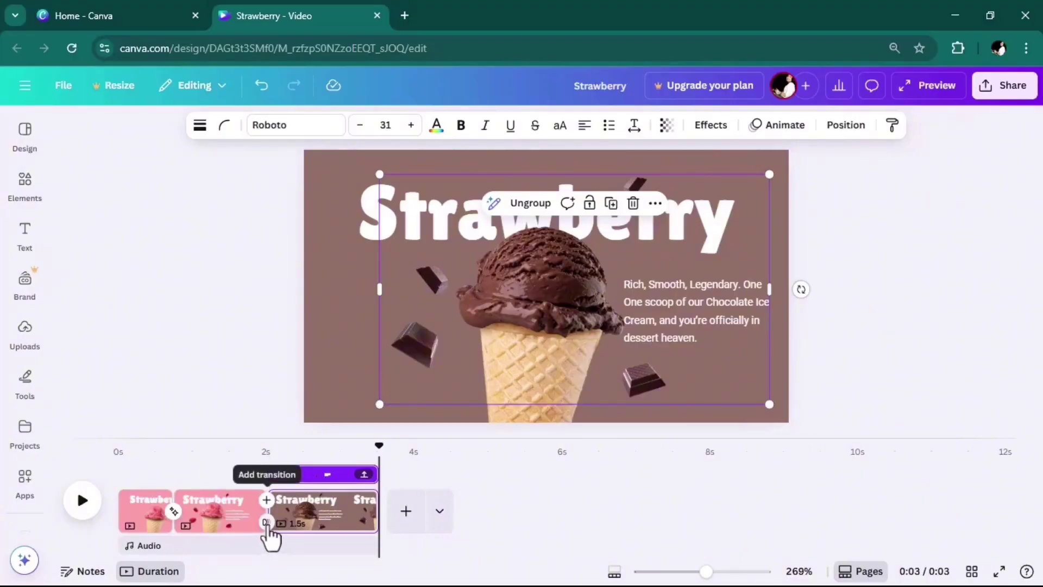
Add a Flow transition between pages 2 and 3.
left_click(266, 524)
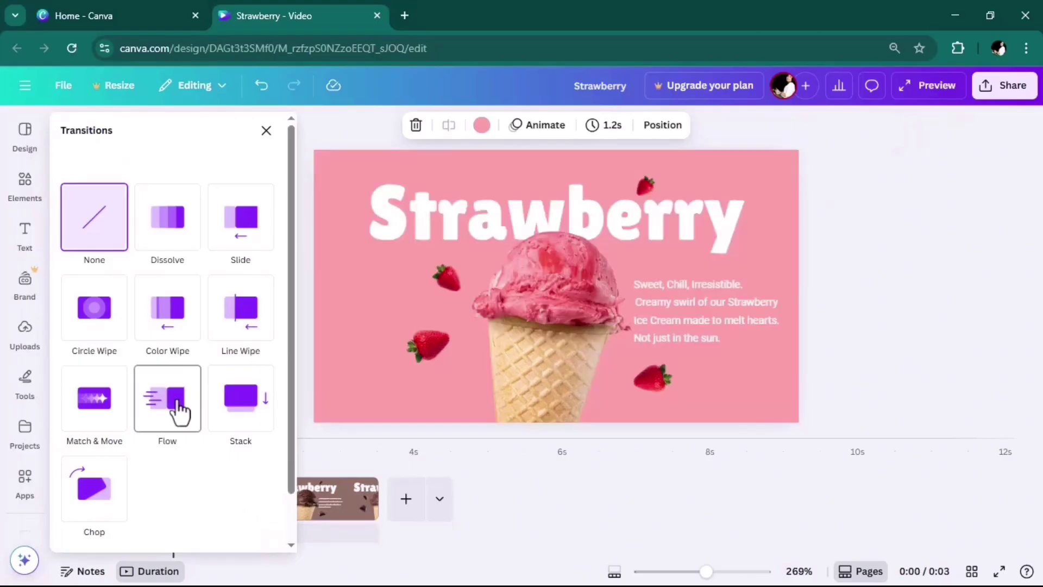
left_click(178, 405)
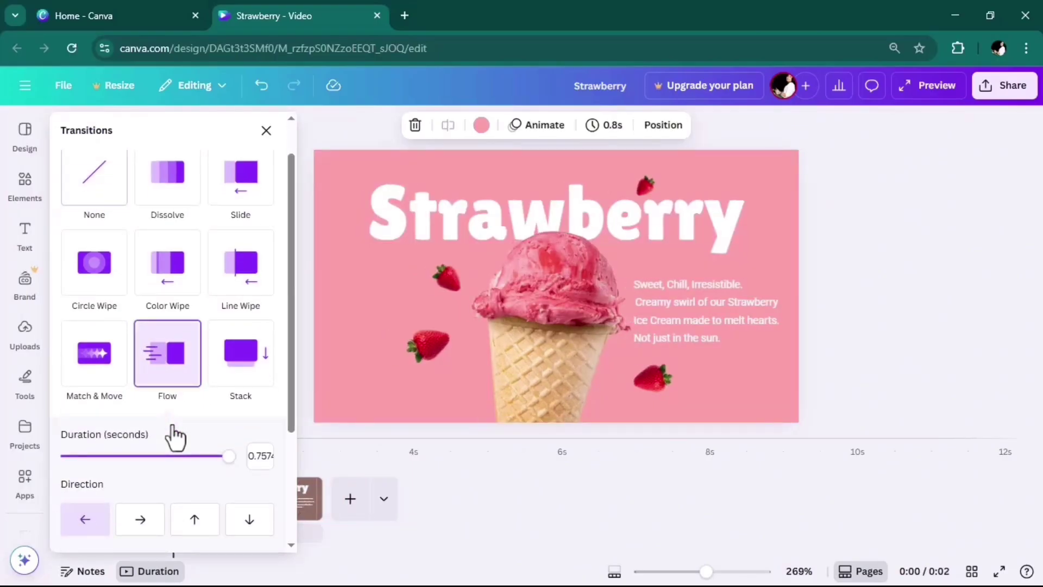
left_click(266, 130)
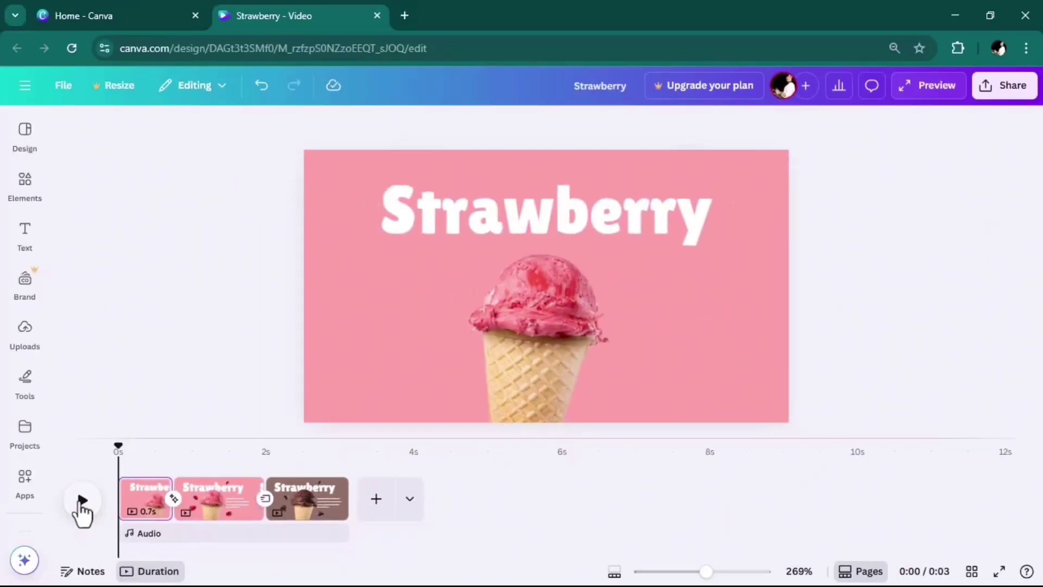